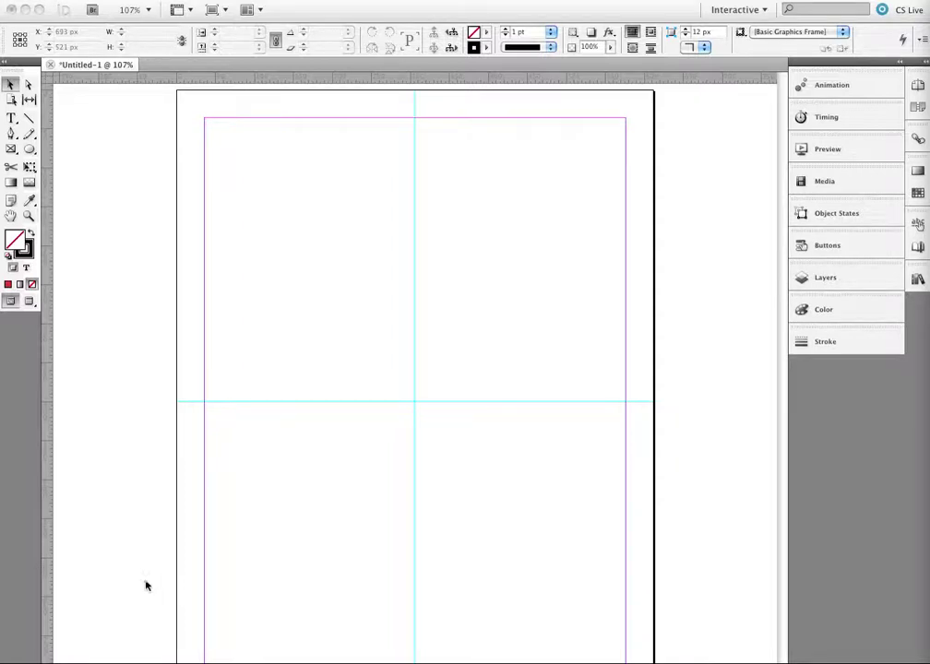
- Create a new dash stroke style named Lights and save it to the document's stroke styles
{"action": "left_click", "coordinate": [129, 451]}
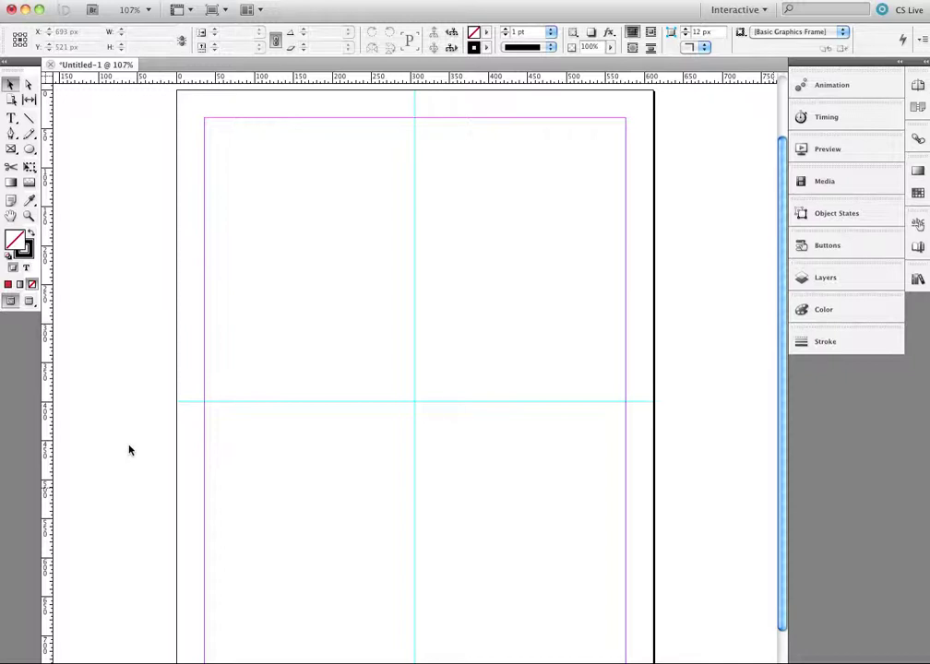
{"action": "left_click", "coordinate": [813, 347]}
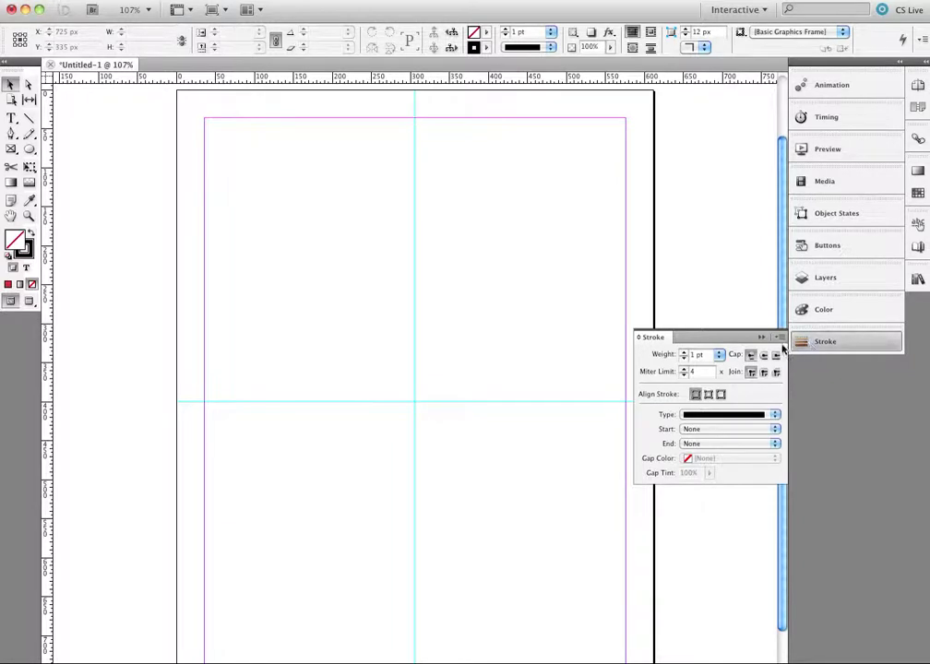
{"action": "left_click", "coordinate": [782, 339]}
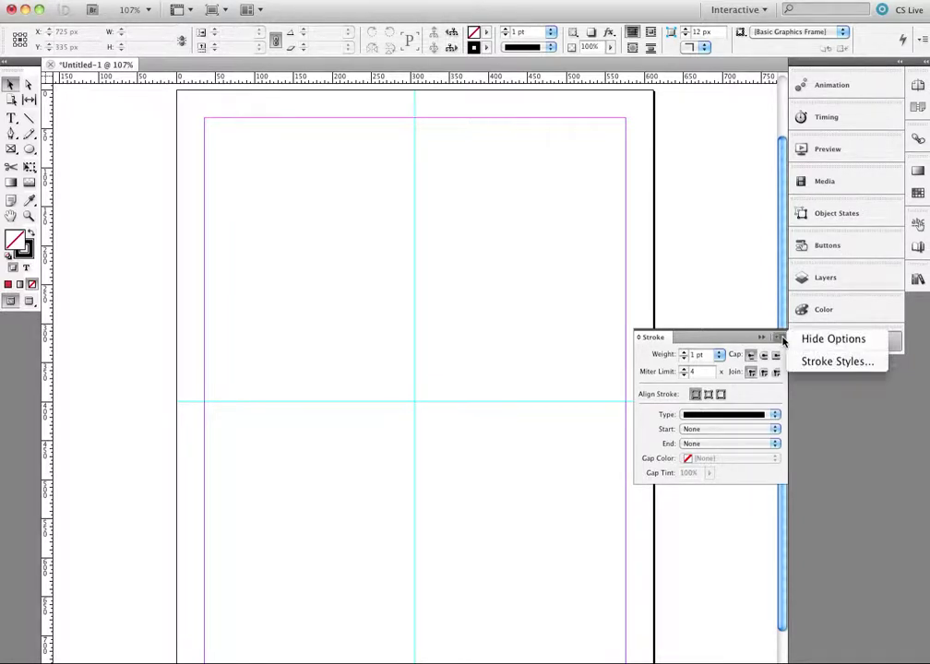
{"action": "left_click", "coordinate": [824, 364]}
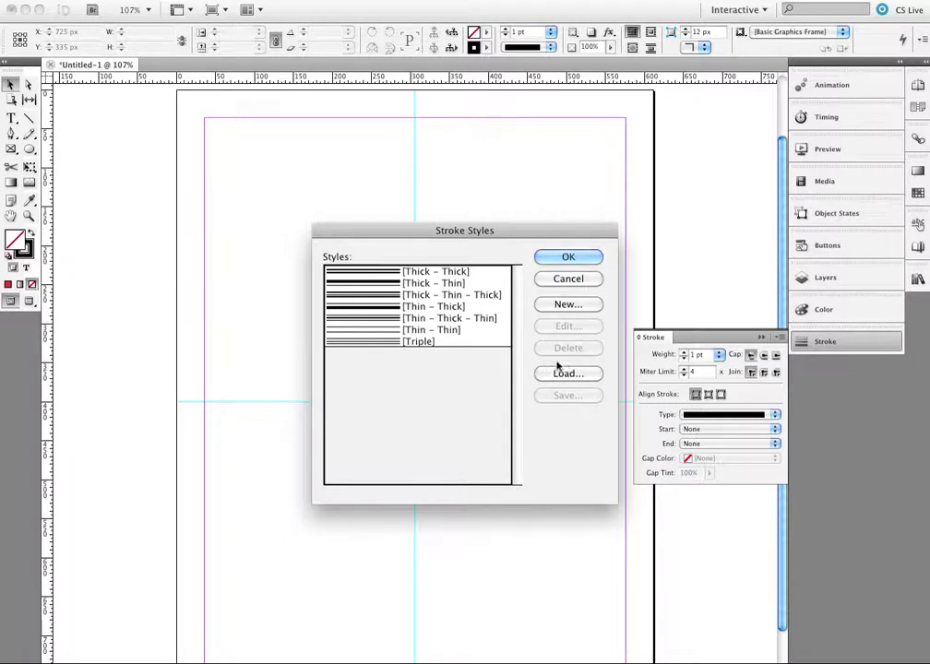
{"action": "left_click", "coordinate": [561, 306]}
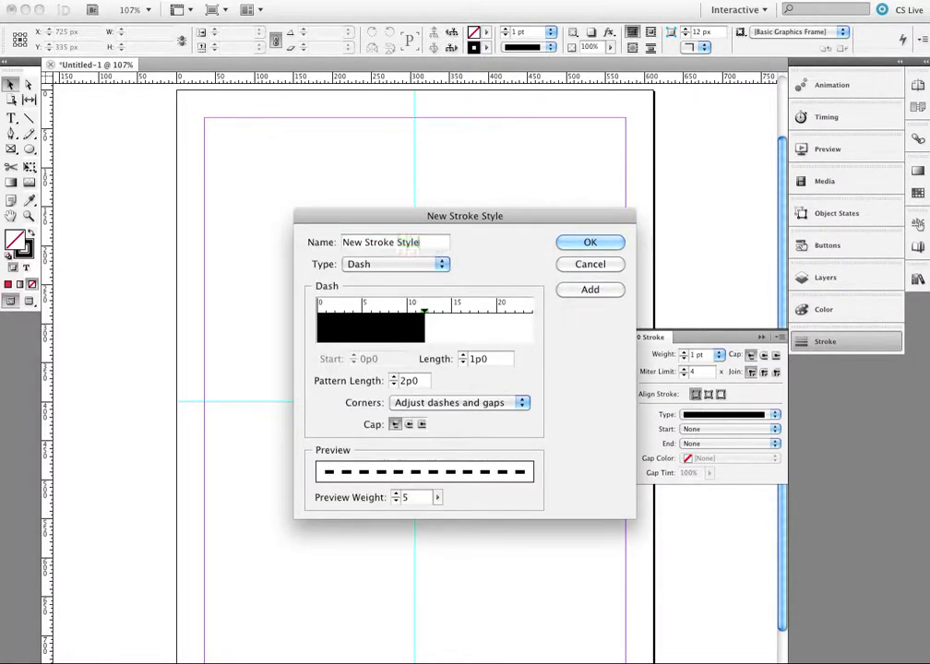
{"action": "type", "text": "L"}
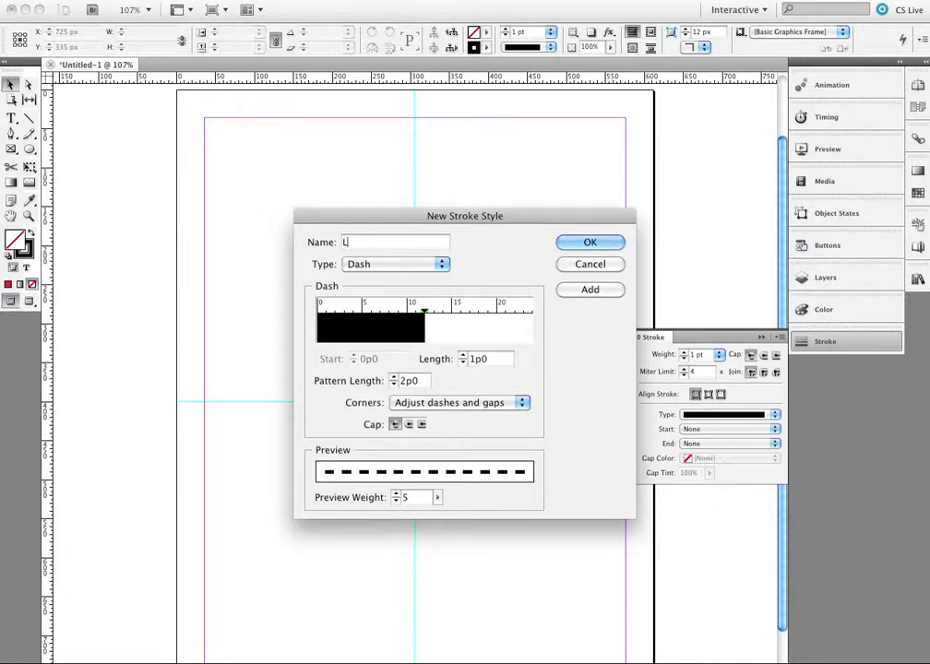
{"action": "type", "text": "ights"}
{"action": "left_click", "coordinate": [589, 243]}
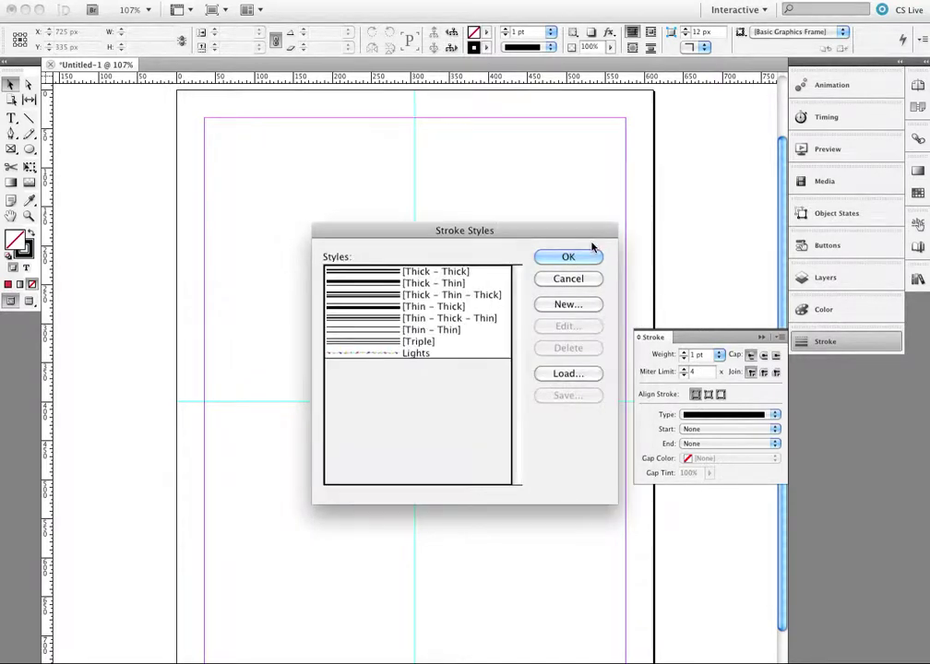
{"action": "left_click", "coordinate": [363, 354]}
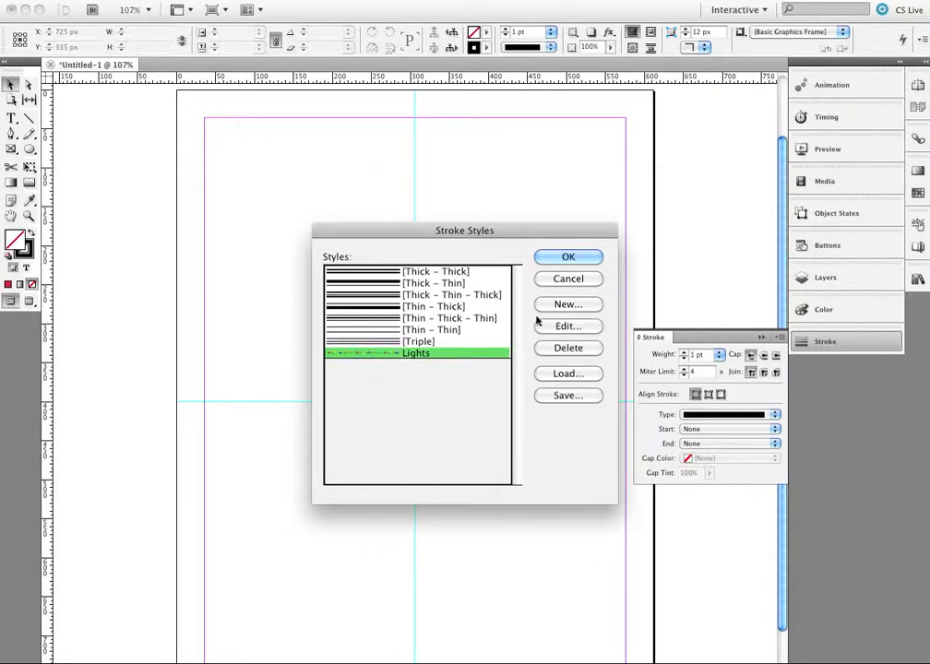
{"action": "left_click", "coordinate": [568, 257]}
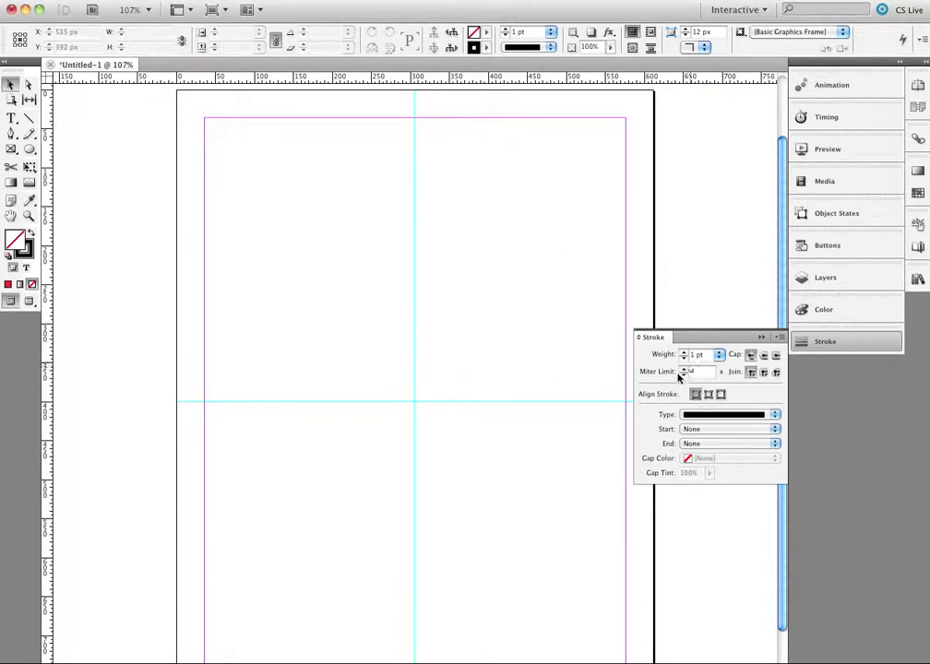
- Draw a circle about 382 px wide centred on the guide intersection and give it the Lights stroke at 40 pt
{"action": "left_click", "coordinate": [30, 149]}
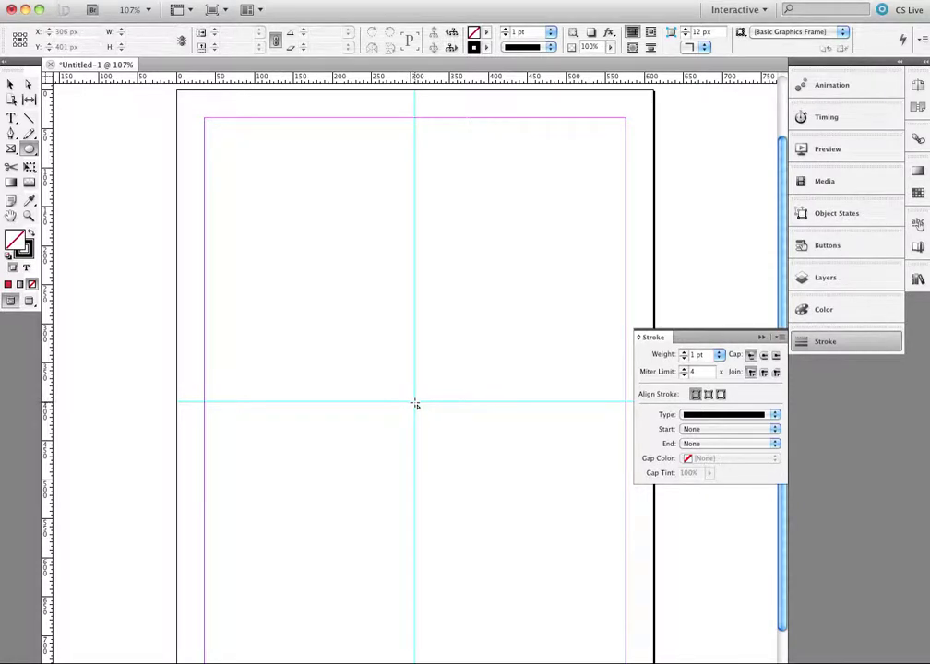
{"action": "mouse_move", "coordinate": [415, 402]}
{"action": "left_mouse_down"}
{"action": "mouse_move", "coordinate": [411, 442]}
{"action": "mouse_move", "coordinate": [471, 482]}
{"action": "mouse_move", "coordinate": [507, 587]}
{"action": "mouse_move", "coordinate": [571, 654]}
{"action": "mouse_move", "coordinate": [563, 648]}
{"action": "left_mouse_up"}
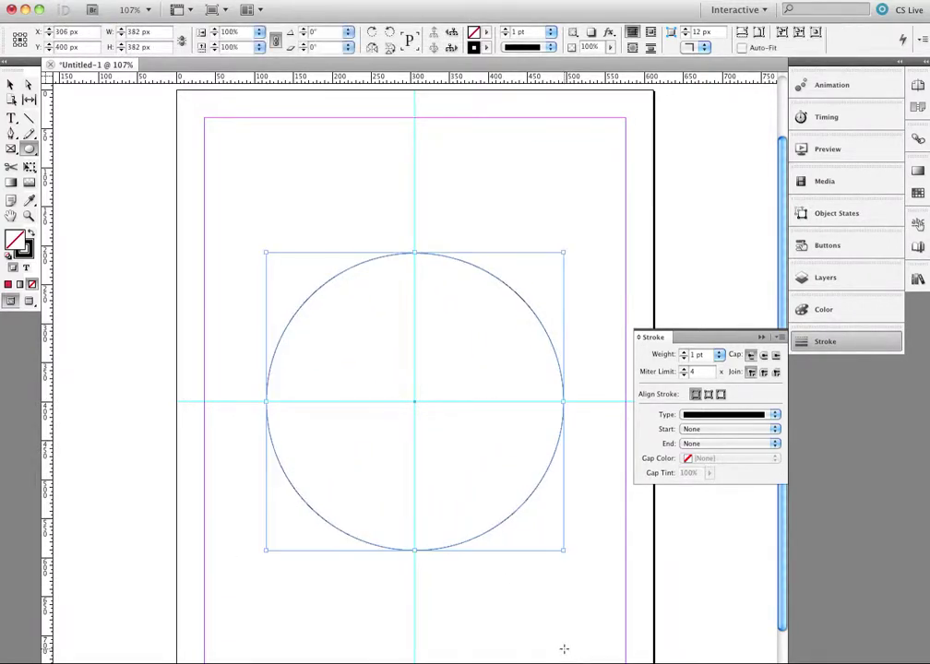
{"action": "left_click", "coordinate": [728, 417]}
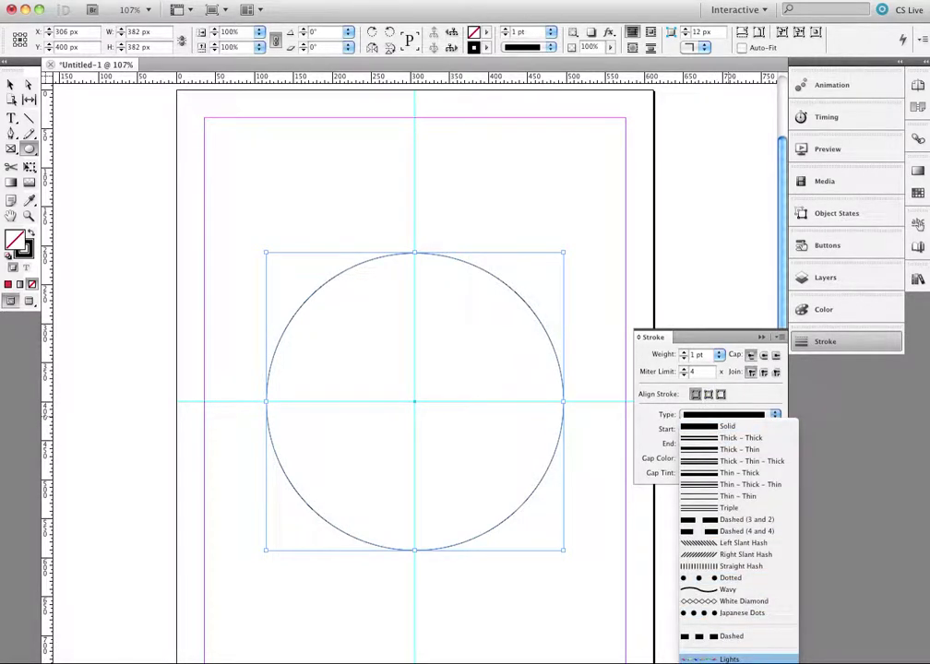
{"action": "left_click", "coordinate": [729, 659]}
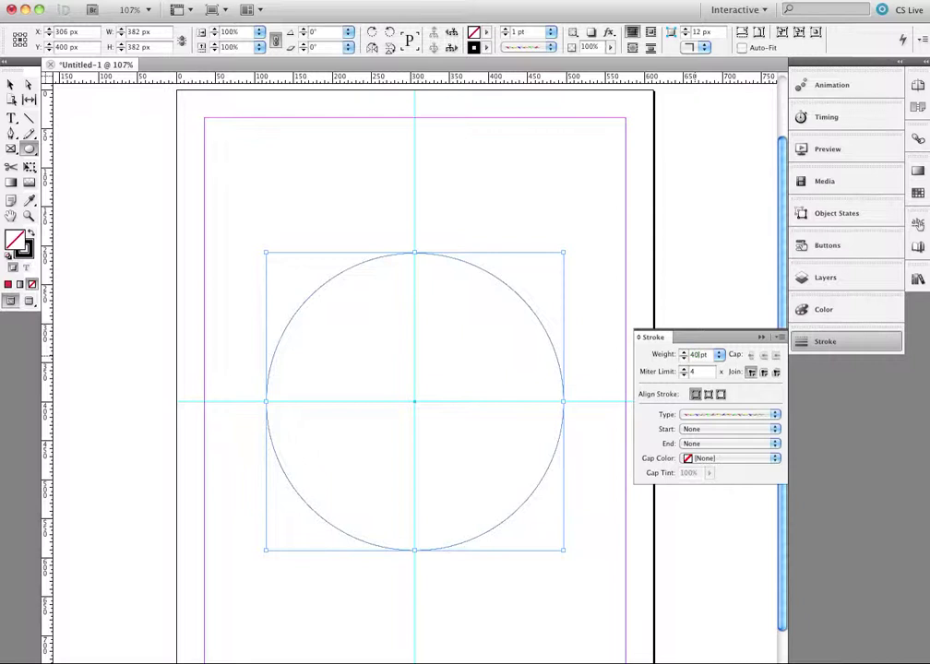
{"action": "key", "text": "Return"}
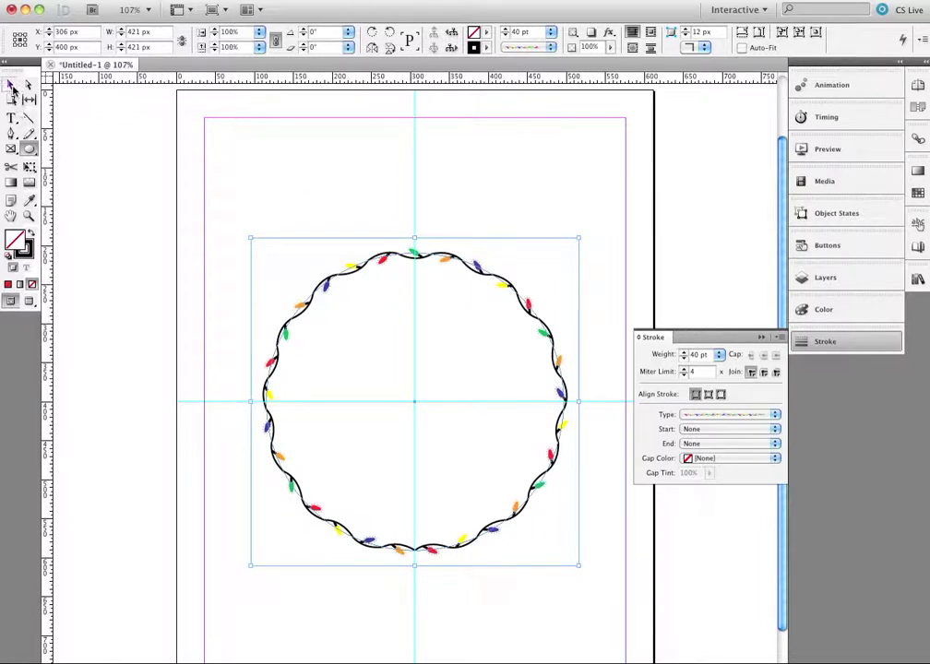
- Copy the string-of-lights circle and paste the duplicate in place, briefly moving it aside to check and undoing that move
{"action": "left_click", "coordinate": [12, 86]}
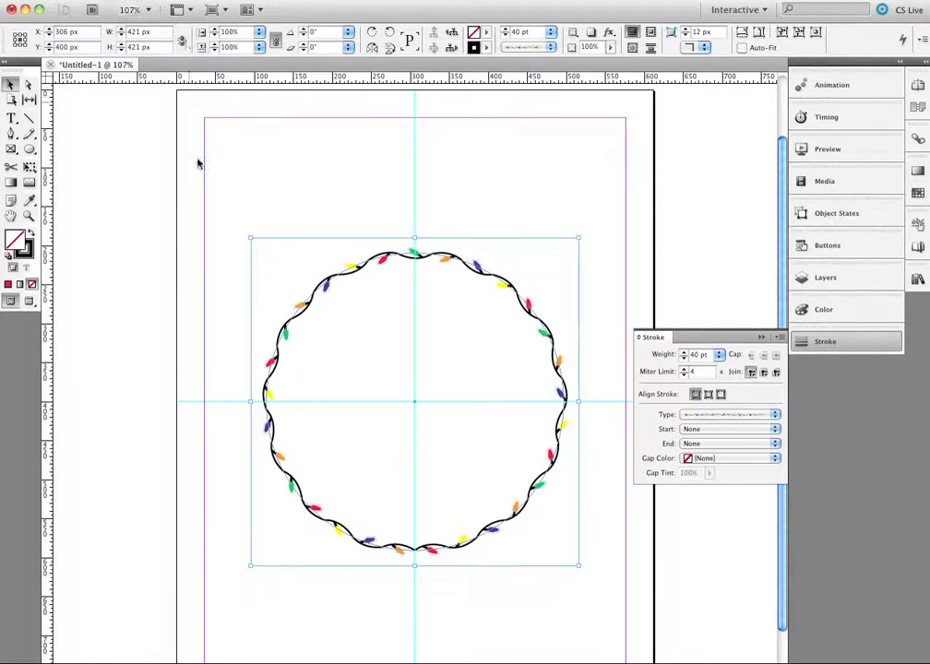
{"action": "left_click", "coordinate": [138, 1]}
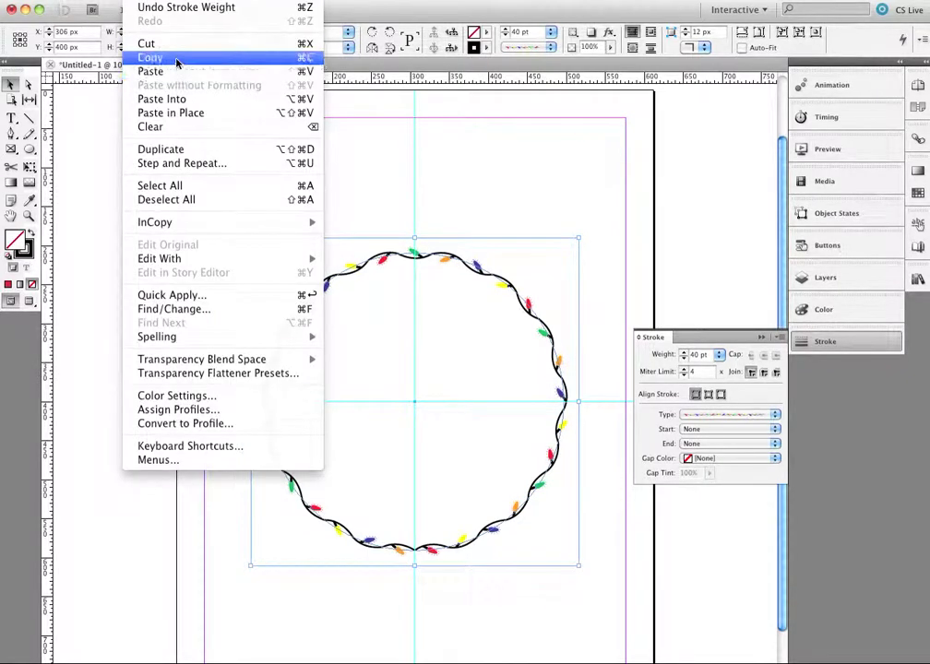
{"action": "left_click", "coordinate": [157, 56]}
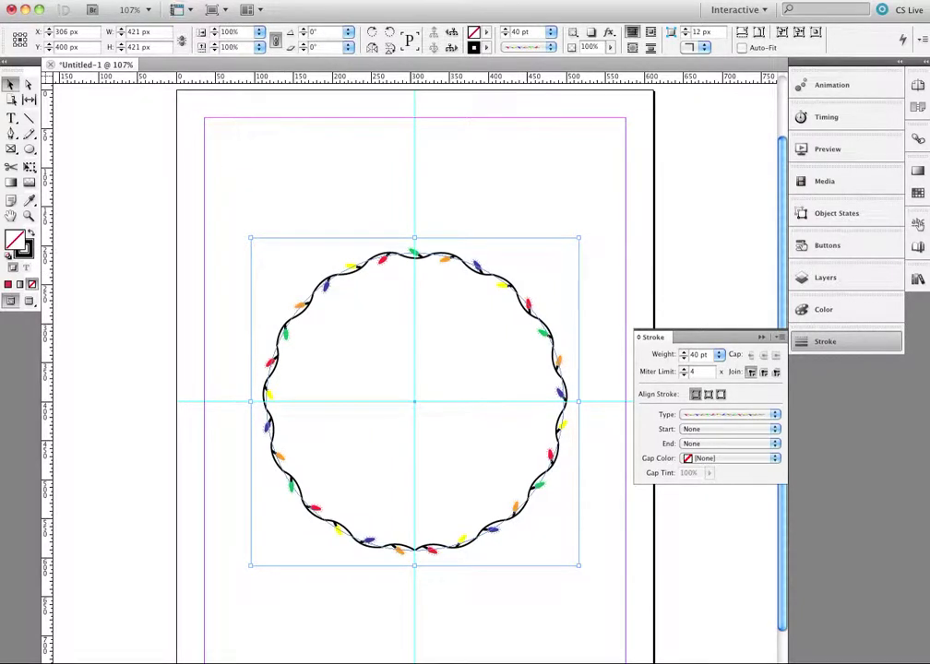
{"action": "left_click", "coordinate": [139, 1]}
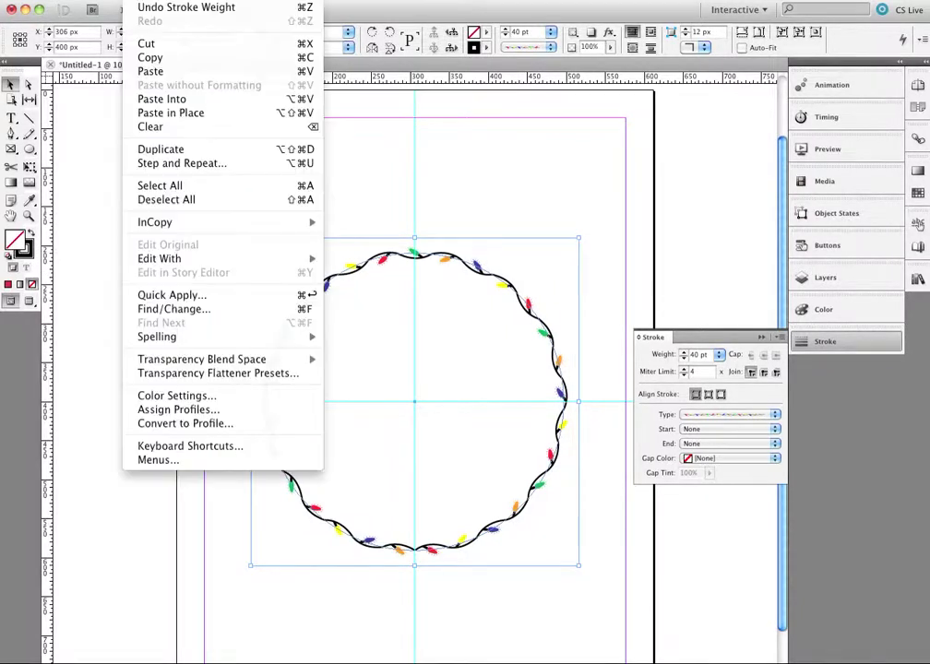
{"action": "left_click", "coordinate": [198, 111]}
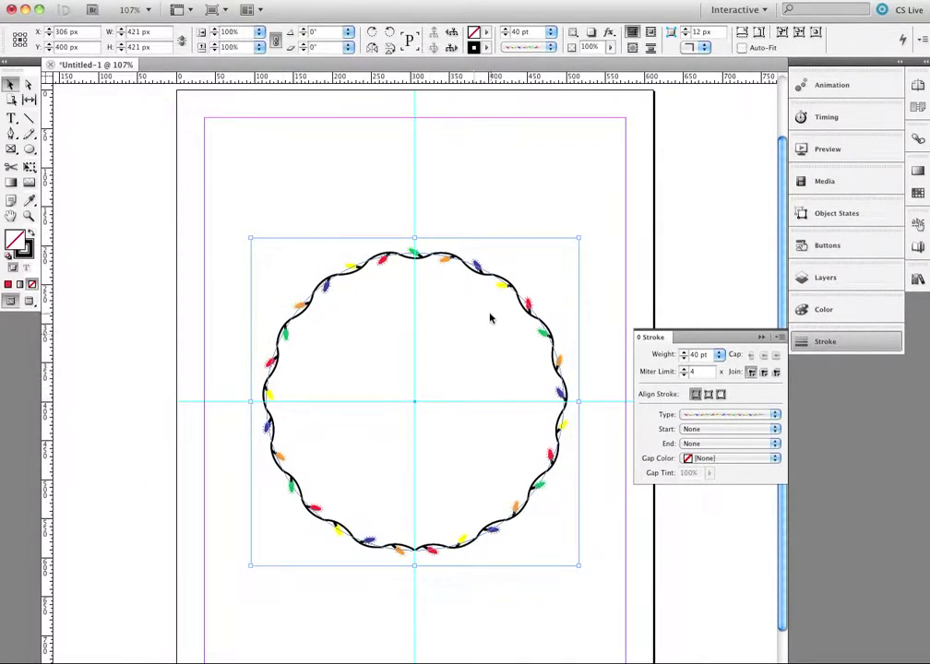
{"action": "left_click_drag", "start_coordinate": [477, 271], "coordinate": [524, 234]}
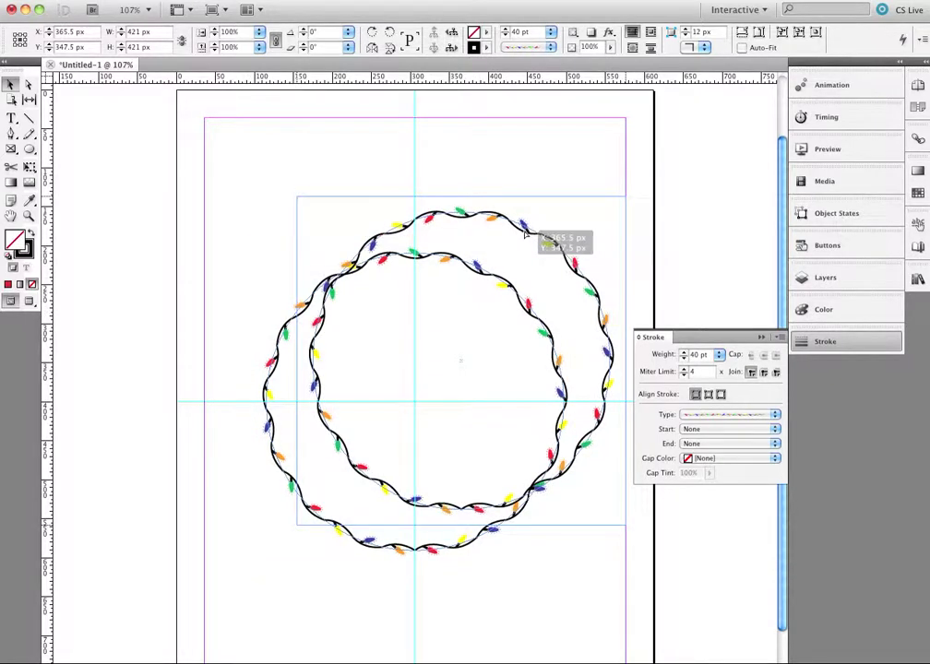
{"action": "key", "text": "ctrl+z"}
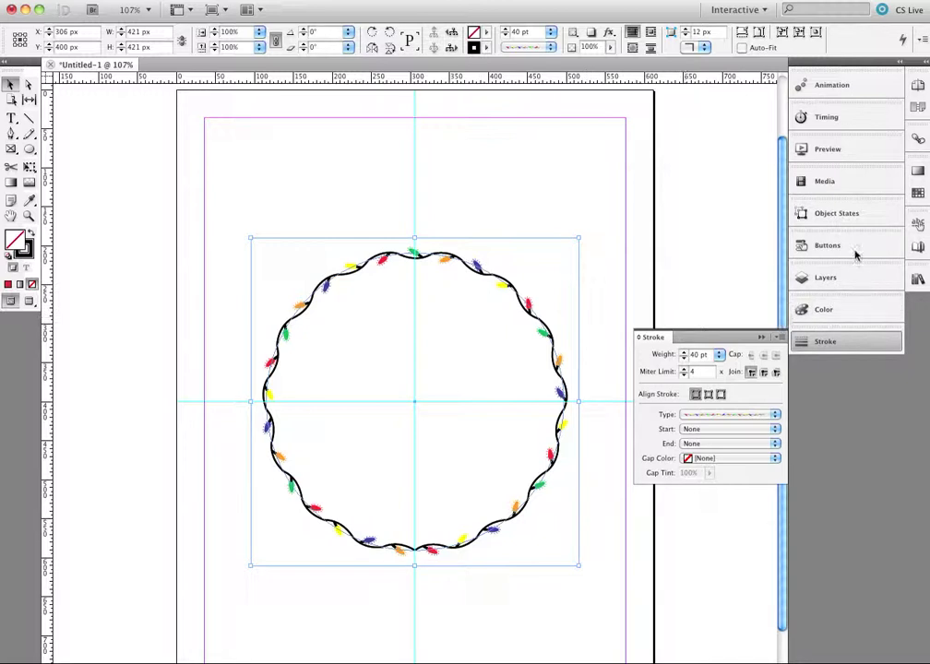
- Add an Inner Glow effect to the duplicated circle of lights
{"action": "left_click", "coordinate": [856, 343]}
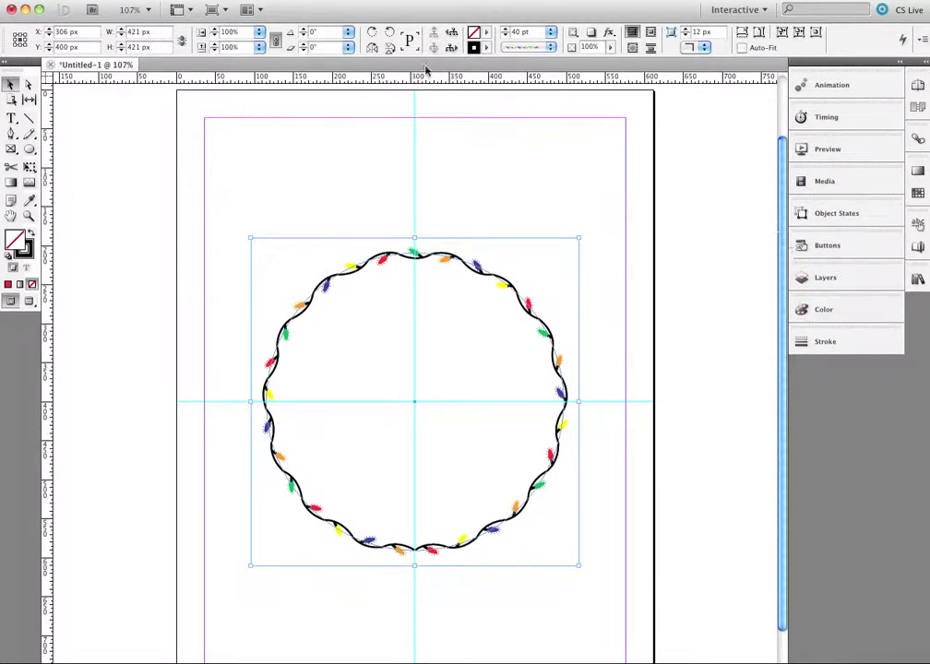
{"action": "left_click", "coordinate": [374, 0]}
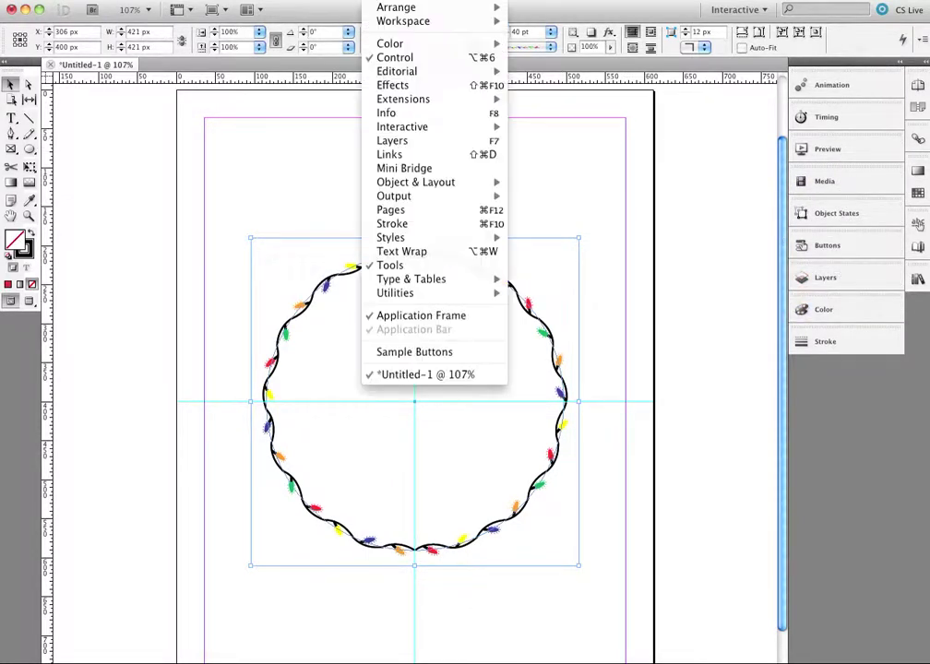
{"action": "left_click", "coordinate": [418, 85]}
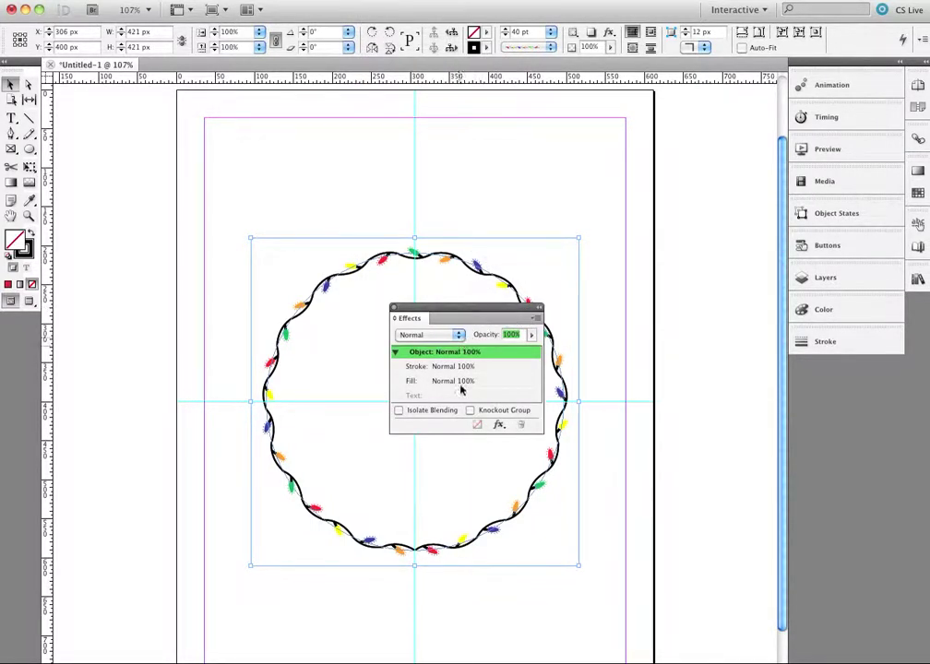
{"action": "left_click", "coordinate": [496, 425]}
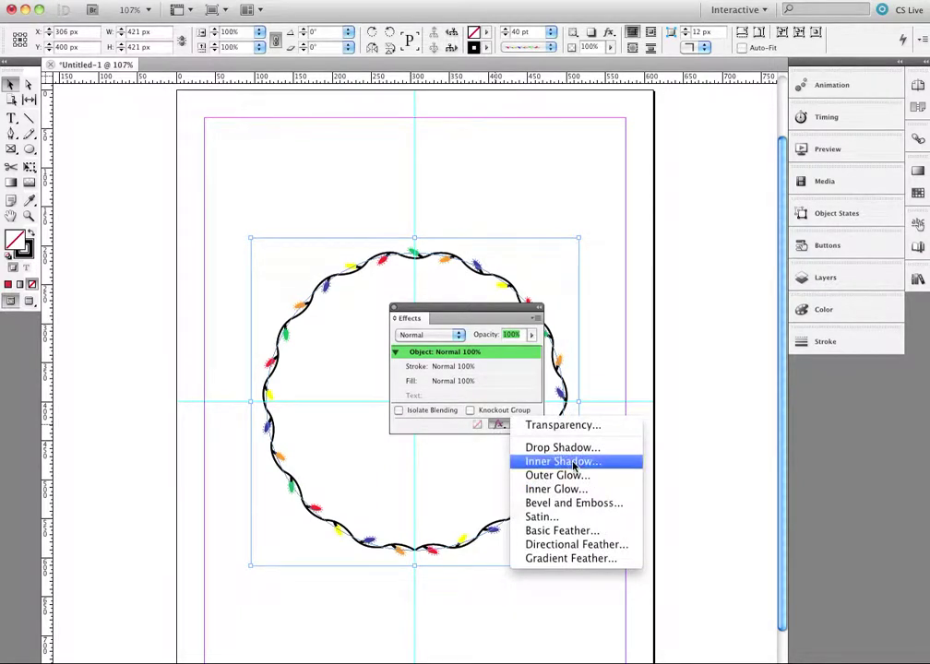
{"action": "left_click", "coordinate": [581, 490]}
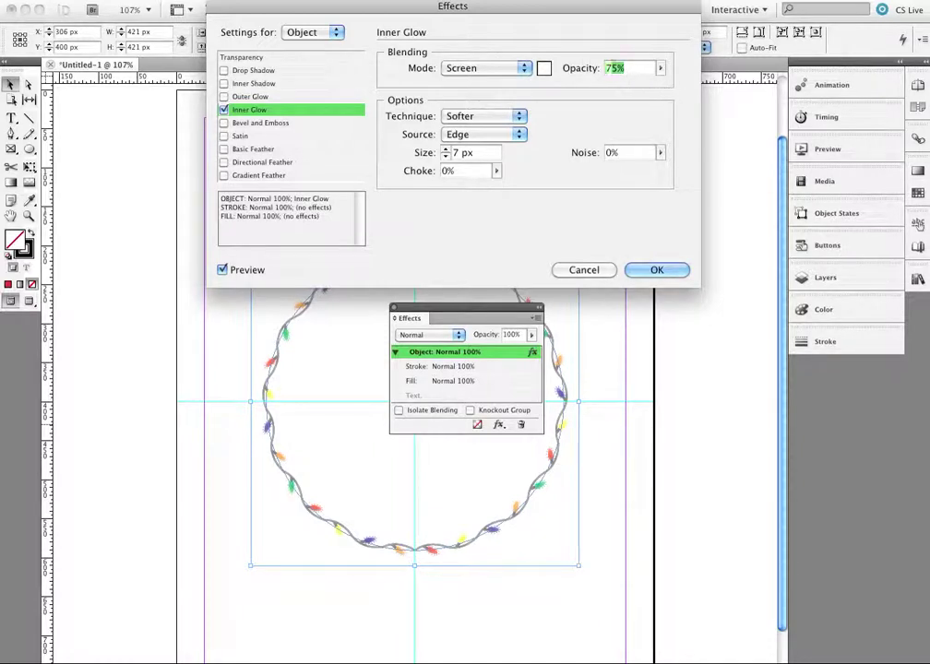
- Set the inner glow's opacity to 100% and its source to Center, comparing the circle with and without the preview
{"action": "type", "text": "100"}
{"action": "left_click", "coordinate": [484, 136]}
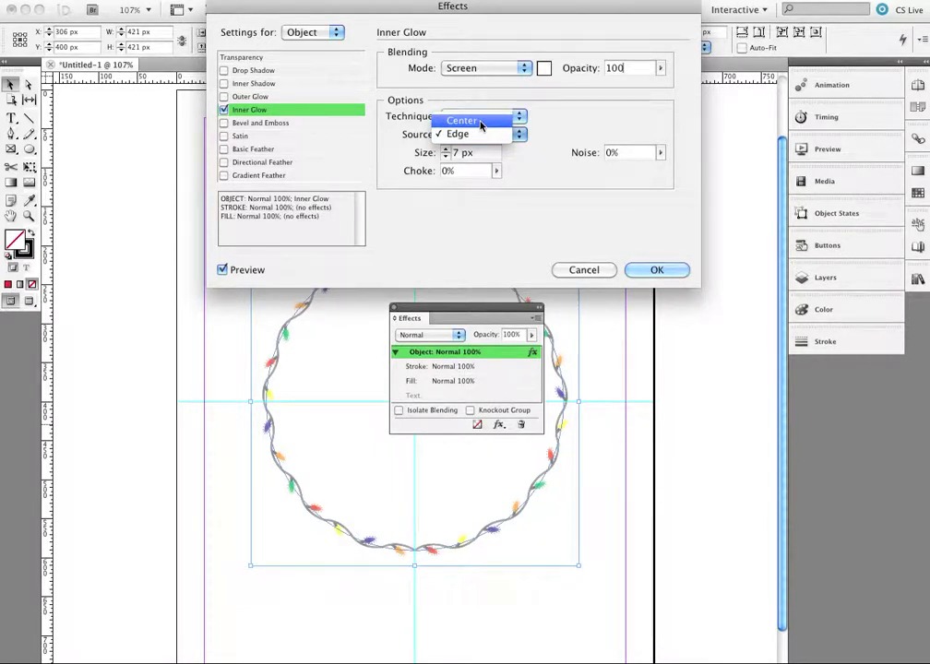
{"action": "left_click", "coordinate": [478, 121]}
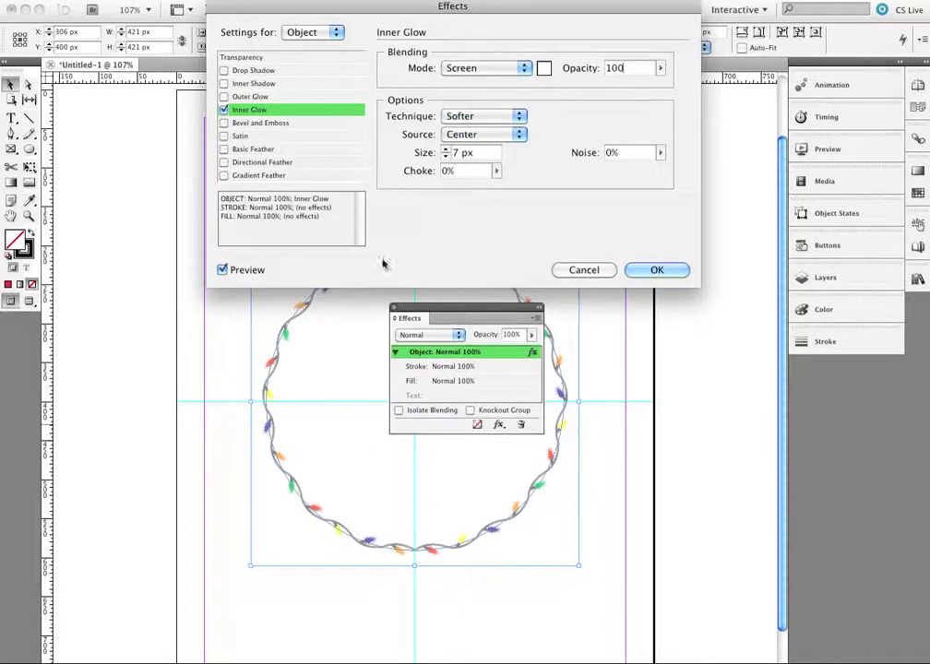
{"action": "left_click", "coordinate": [223, 269]}
{"action": "left_click", "coordinate": [222, 269]}
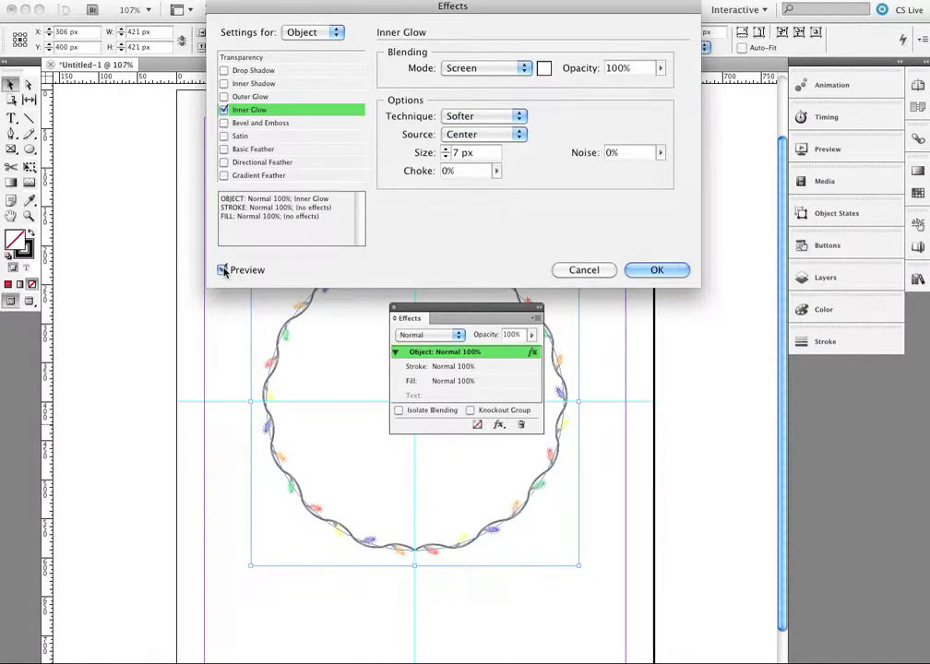
{"action": "left_click", "coordinate": [223, 270]}
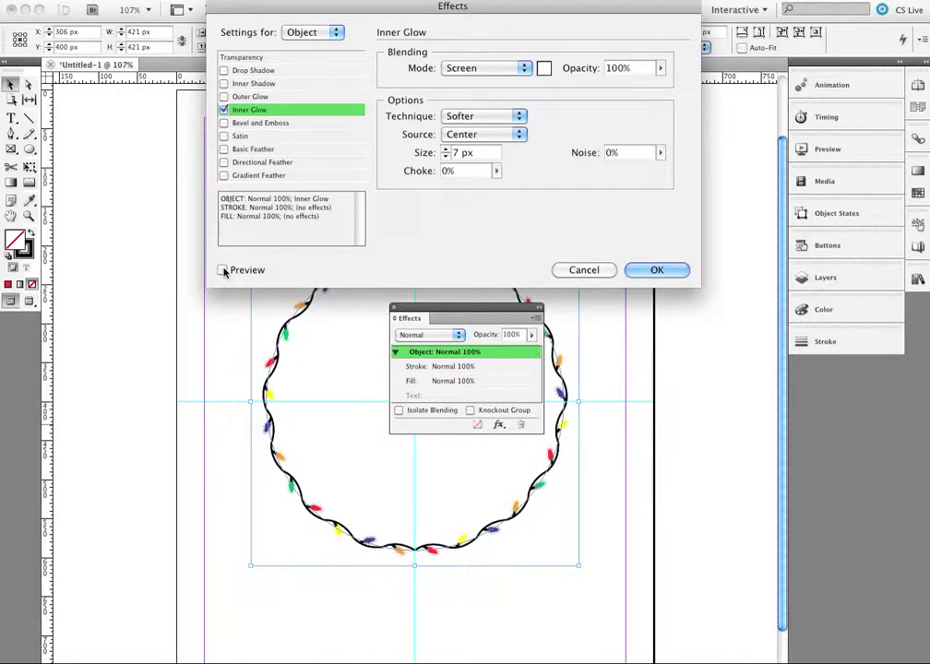
{"action": "left_click", "coordinate": [222, 269]}
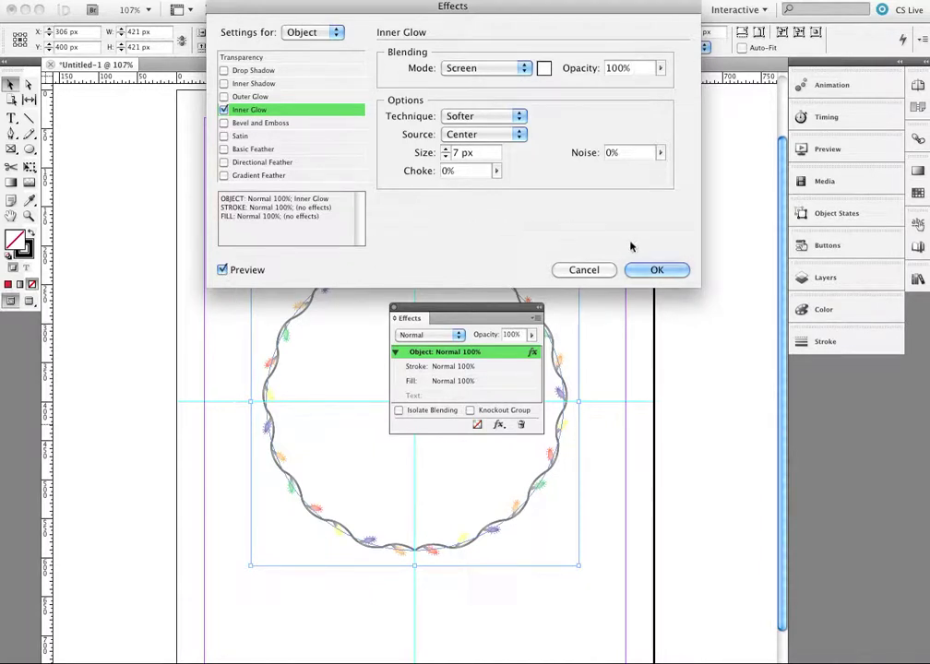
{"action": "left_click", "coordinate": [657, 270]}
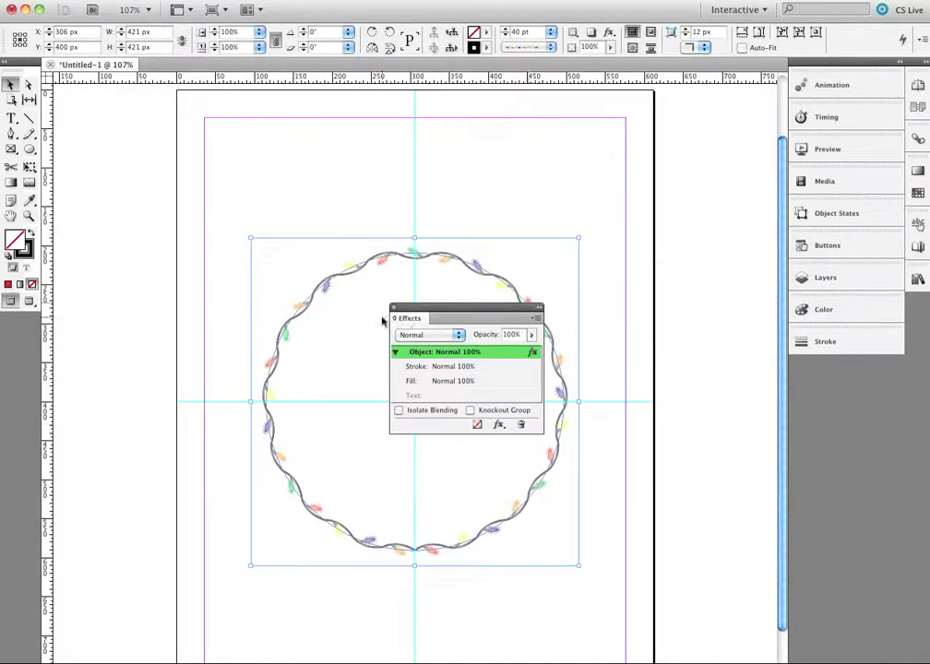
- Dock the Effects panel with the other panels and toggle the two circles' visibility to compare the plain and glowing lights
{"action": "mouse_move", "coordinate": [410, 320]}
{"action": "left_mouse_down"}
{"action": "mouse_move", "coordinate": [716, 367]}
{"action": "mouse_move", "coordinate": [779, 389]}
{"action": "mouse_move", "coordinate": [804, 361]}
{"action": "left_mouse_up"}
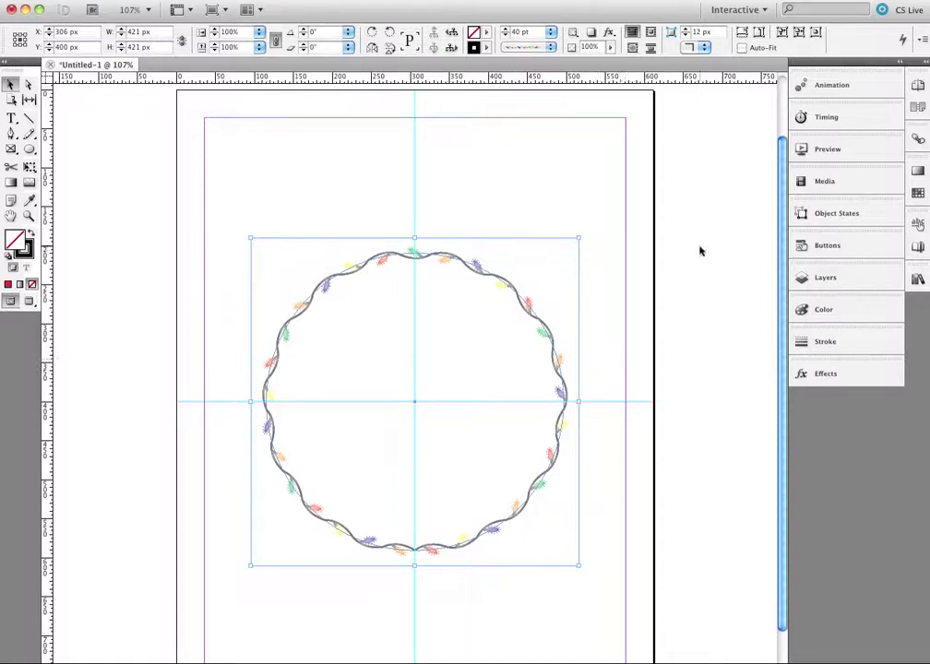
{"action": "left_click", "coordinate": [819, 282]}
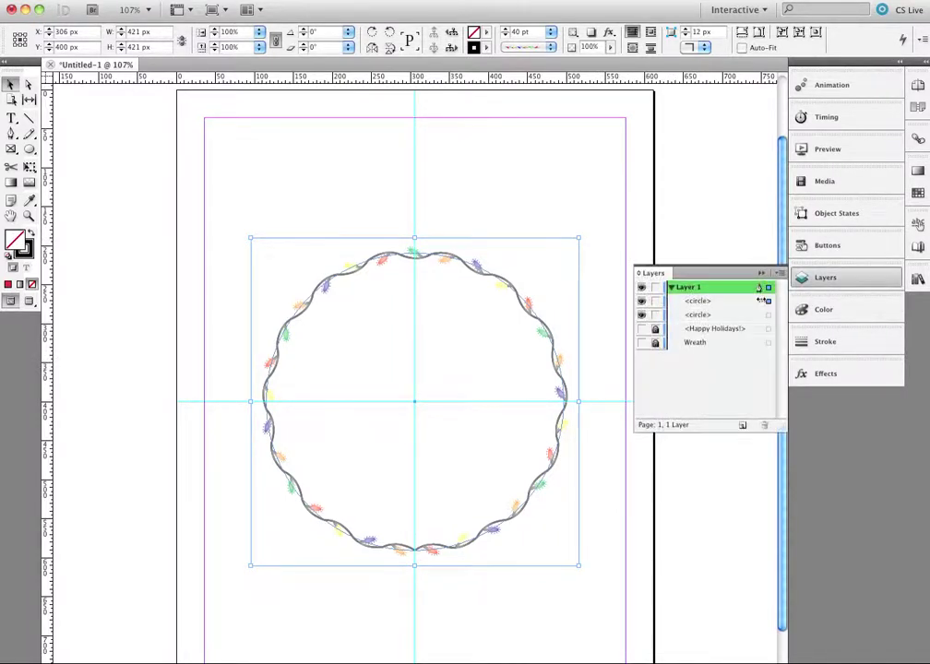
{"action": "left_click", "coordinate": [642, 314]}
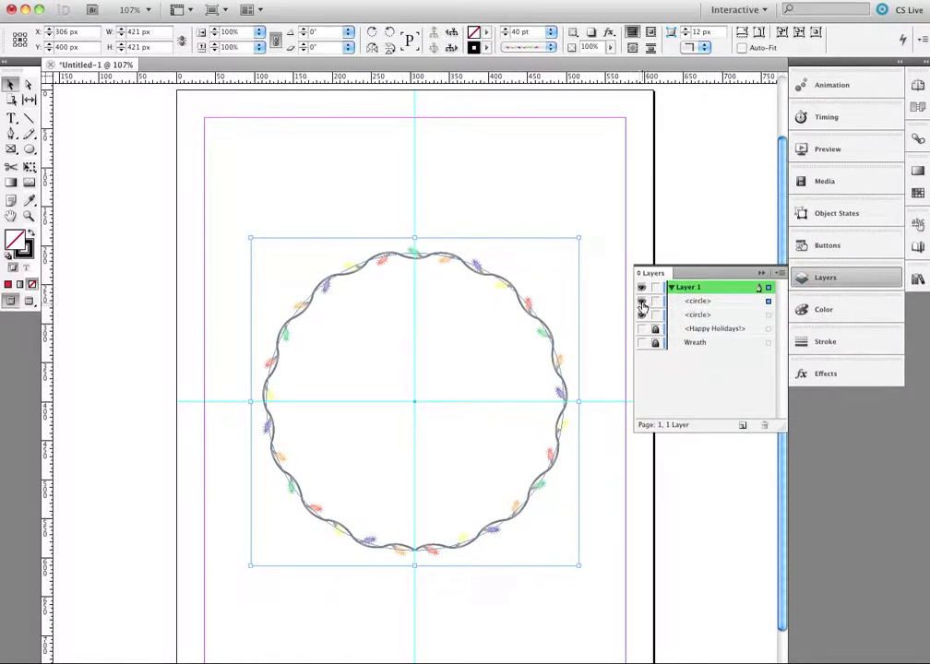
{"action": "left_click", "coordinate": [642, 305]}
{"action": "left_click", "coordinate": [642, 303]}
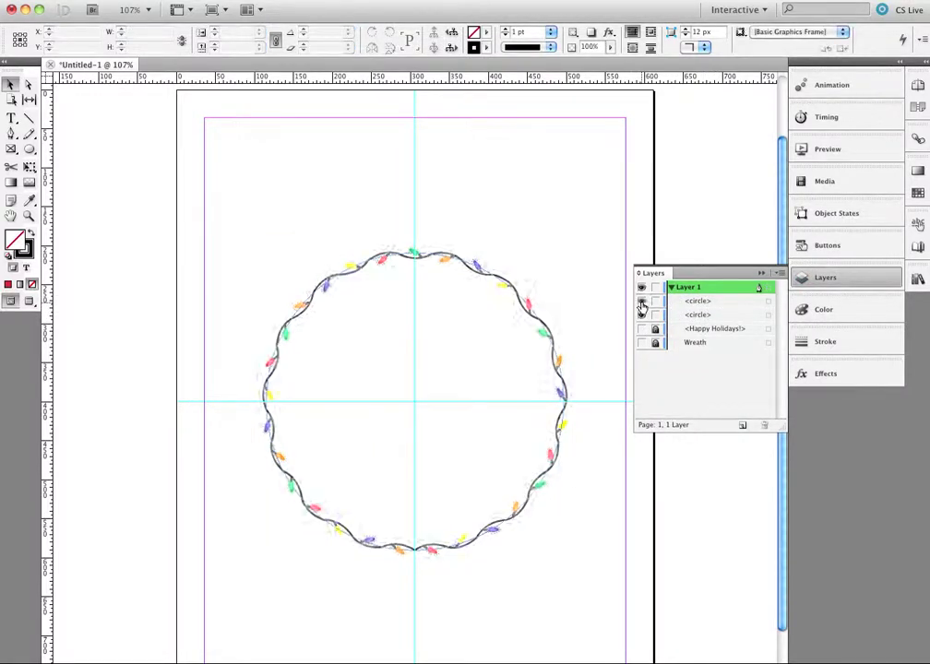
{"action": "left_click", "coordinate": [642, 313]}
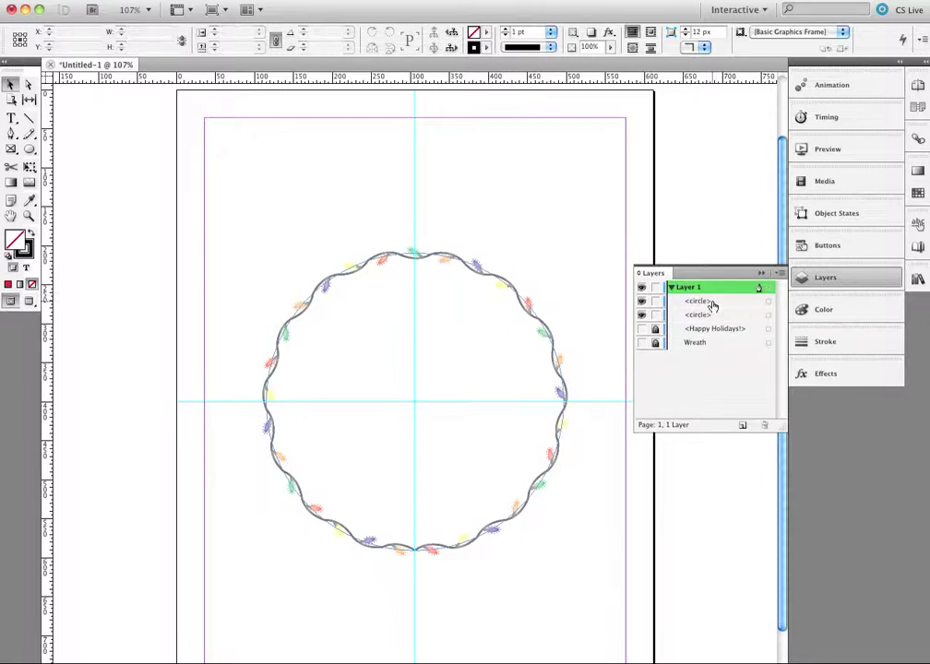
- Rename the upper circle object in Layer 1 as "on" and the lower circle object as "off"
{"action": "left_click", "coordinate": [701, 301]}
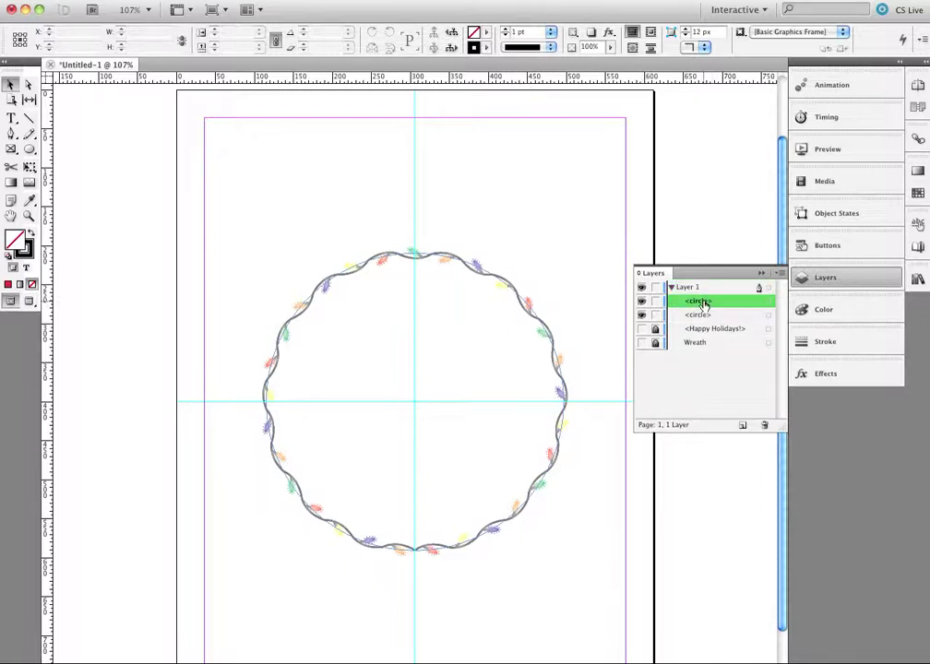
{"action": "double_click", "coordinate": [702, 302]}
{"action": "type", "text": "orn"}
{"action": "left_click", "coordinate": [701, 316]}
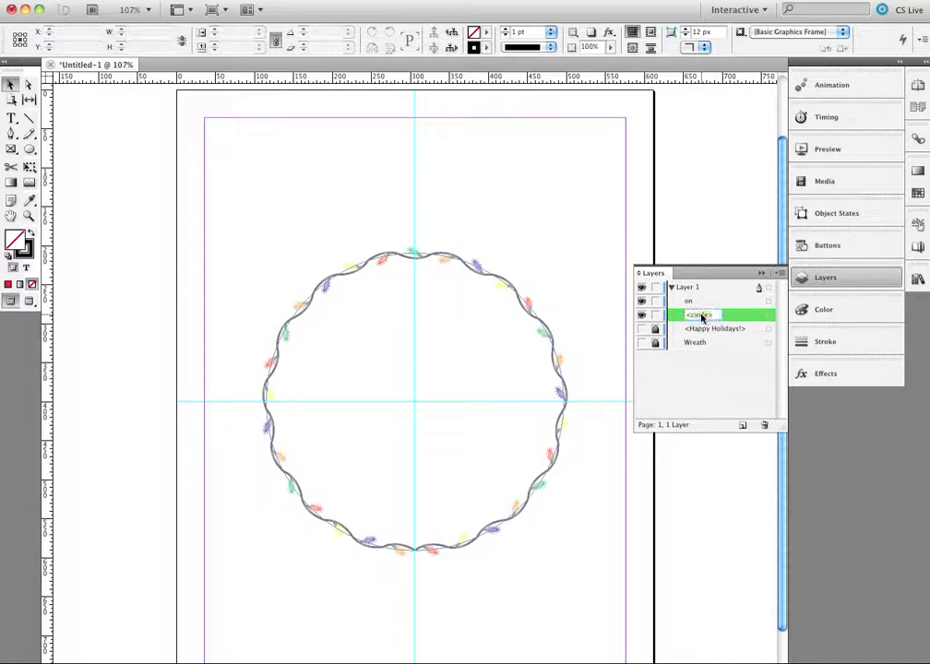
{"action": "double_click", "coordinate": [702, 316]}
{"action": "type", "text": "off"}
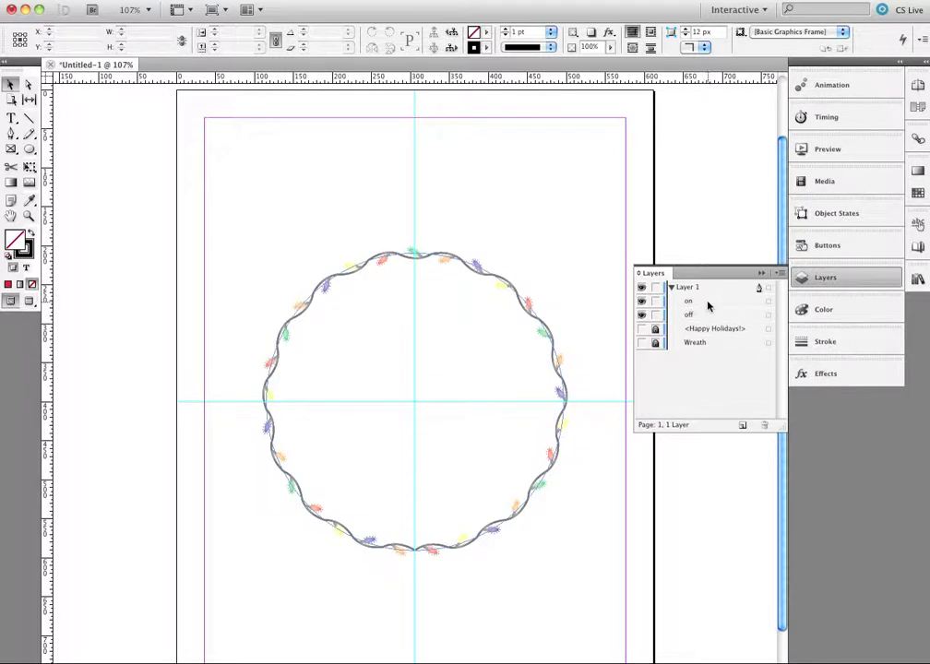
- Animate the "on" circle with the Appear preset, a duration of 1 second and looping enabled
{"action": "left_click", "coordinate": [707, 302]}
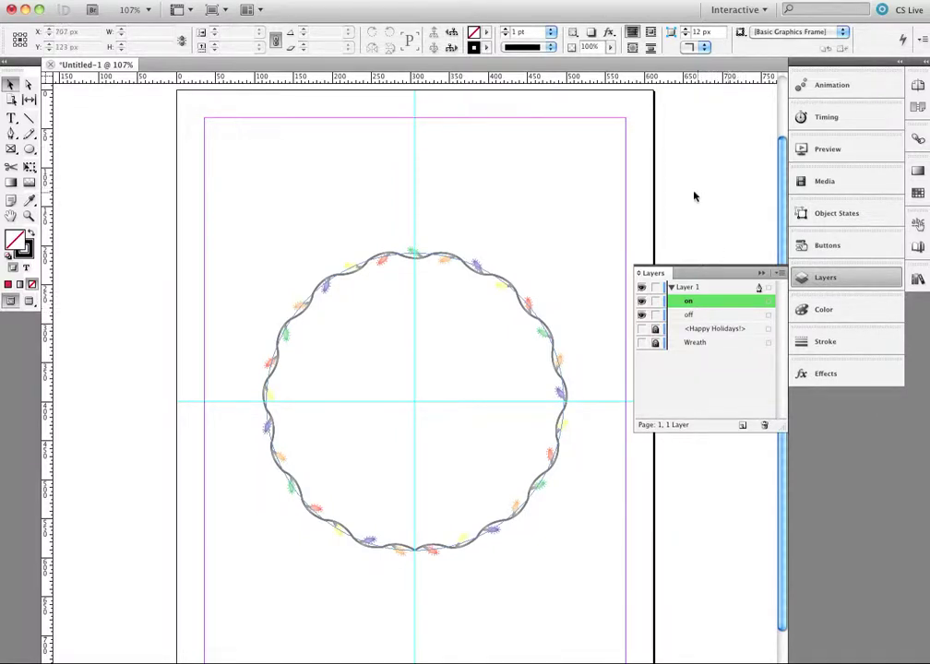
{"action": "left_click", "coordinate": [829, 85]}
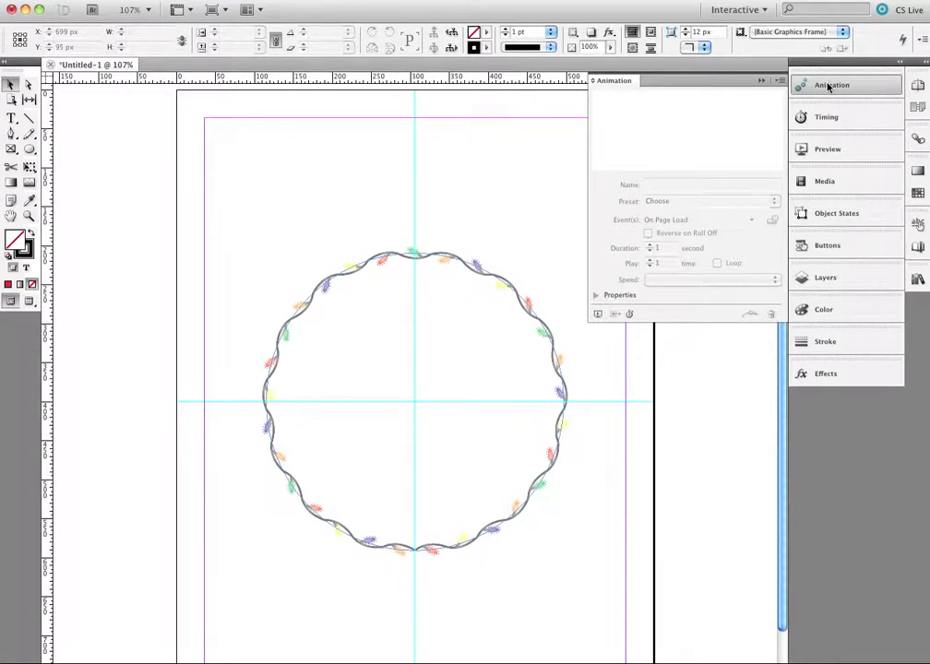
{"action": "left_click", "coordinate": [561, 384]}
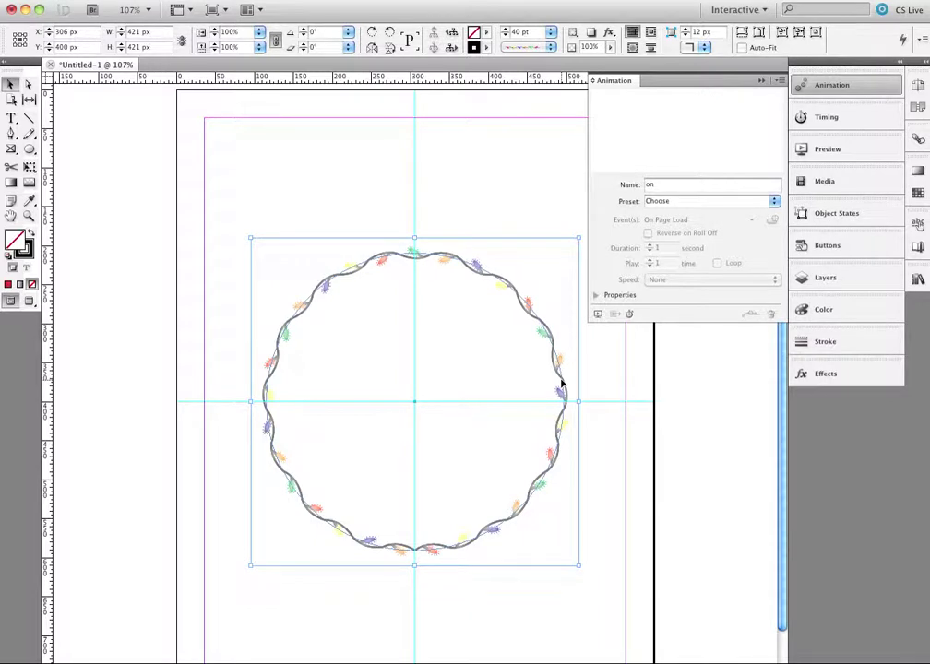
{"action": "left_click", "coordinate": [775, 201]}
{"action": "left_click", "coordinate": [679, 222]}
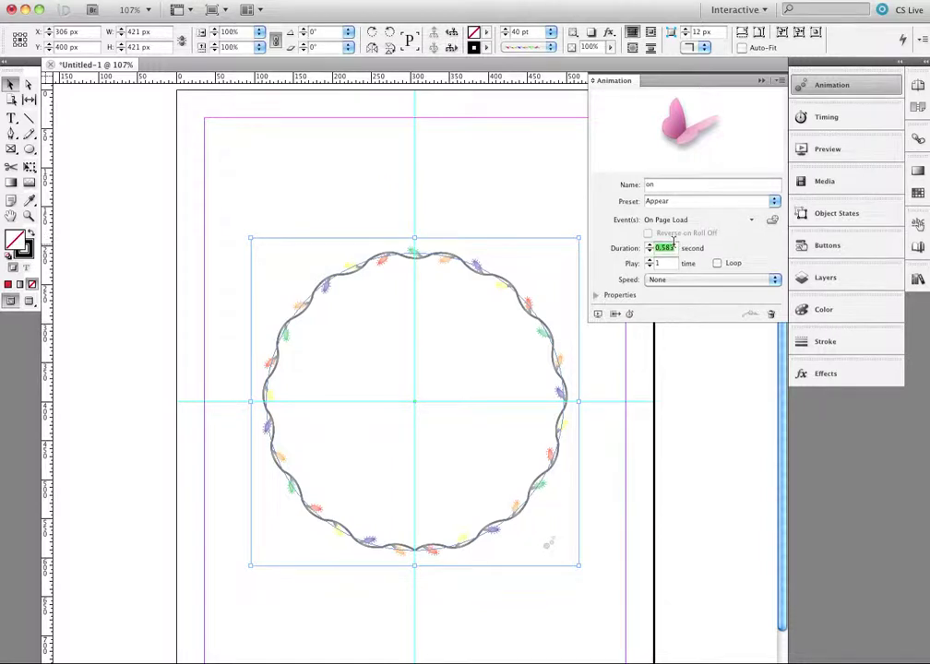
{"action": "type", "text": "1"}
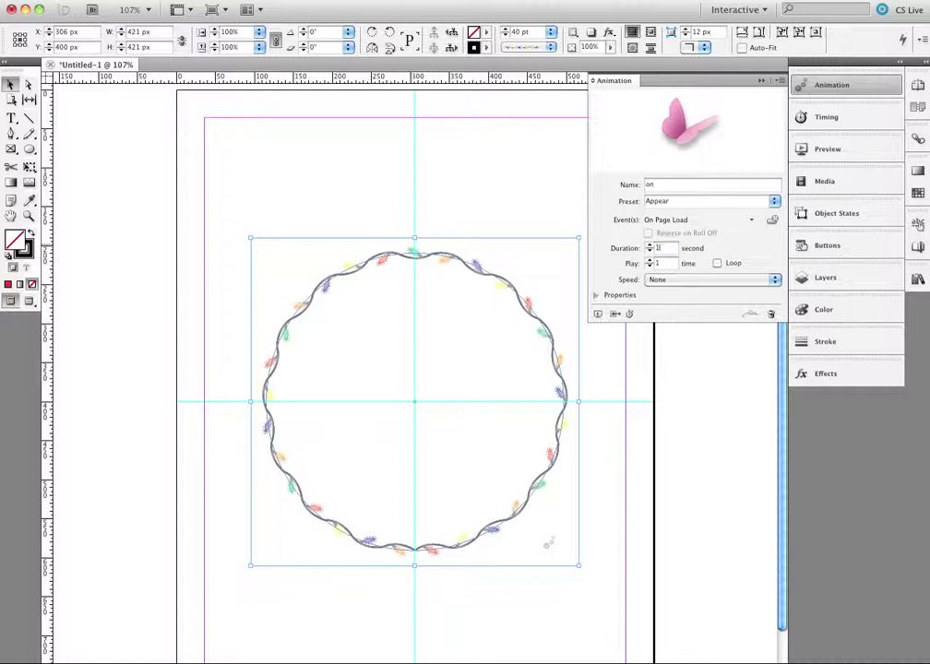
{"action": "left_click", "coordinate": [718, 264]}
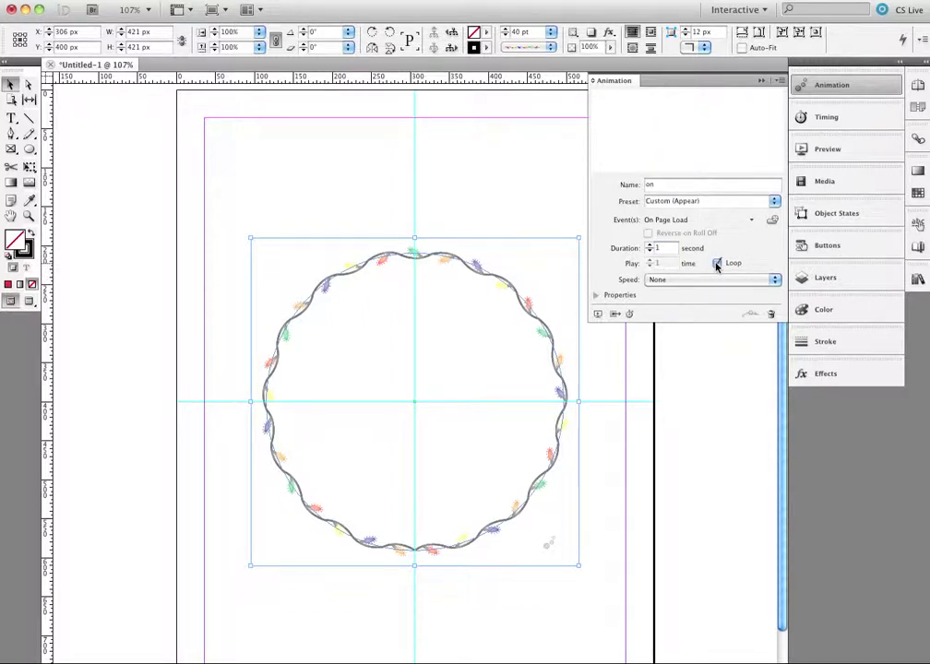
- Preview the circle's animation at an enlarged size to check how the glowing lights render, and close the preview
{"action": "left_click", "coordinate": [597, 315]}
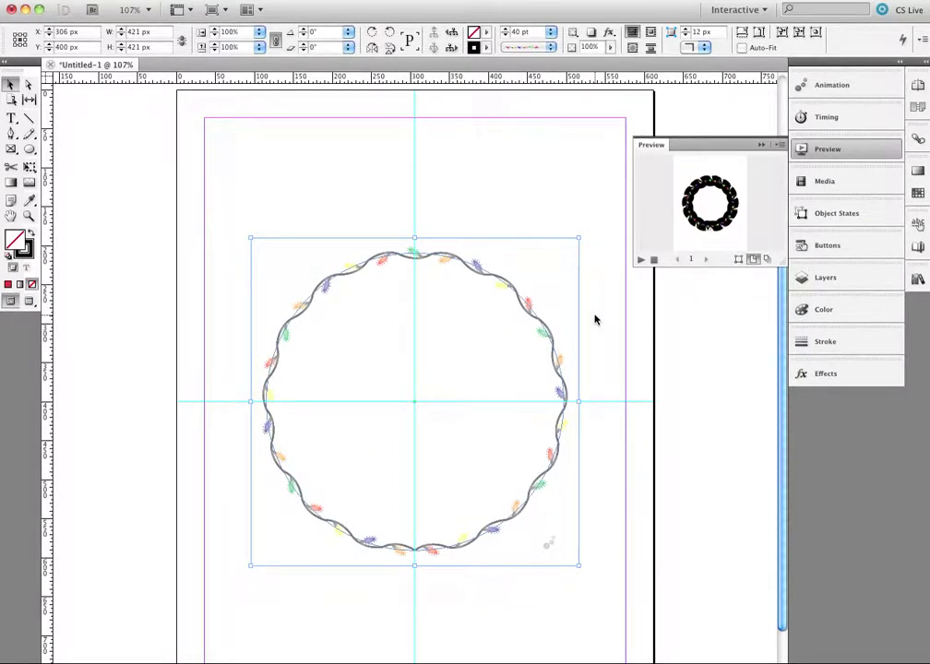
{"action": "left_click_drag", "start_coordinate": [633, 265], "coordinate": [263, 581]}
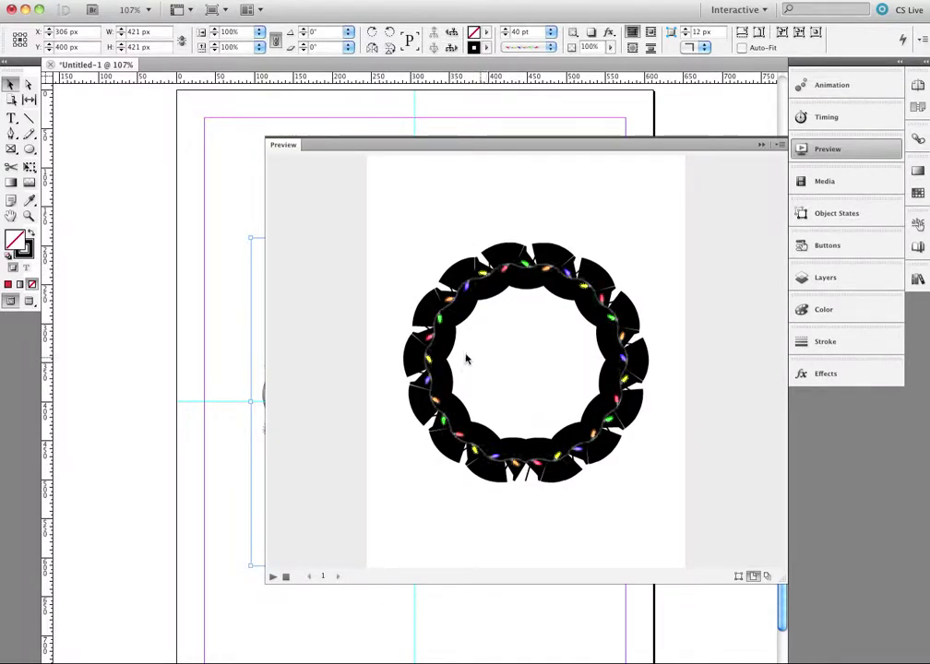
{"action": "left_click", "coordinate": [851, 149]}
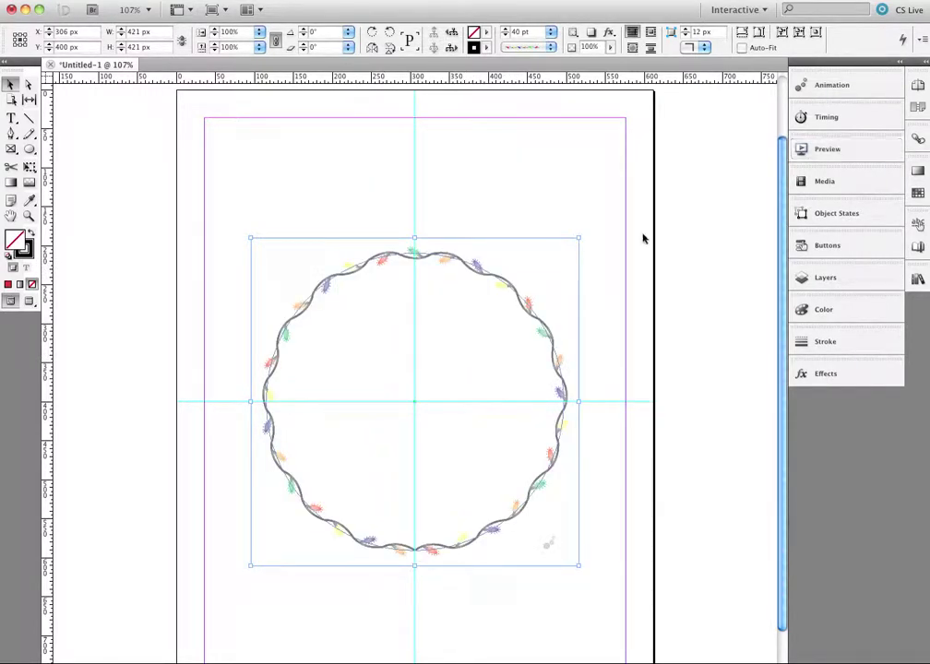
- Hide the "off" circle and export the page to the Desktop as "lights on.pdf" using the Smallest File Size preset
{"action": "left_click", "coordinate": [301, 178]}
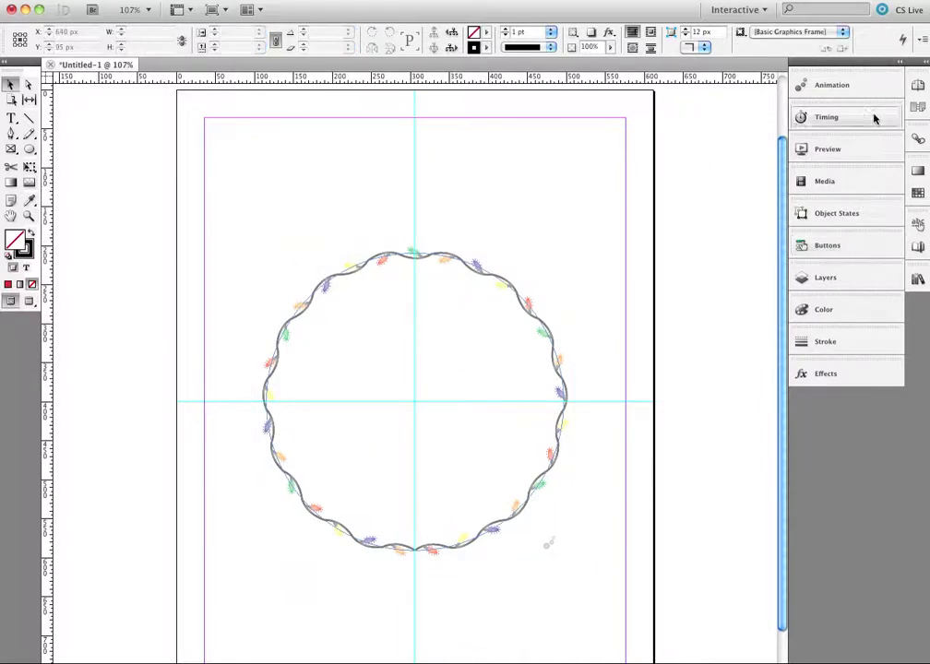
{"action": "left_click", "coordinate": [840, 280]}
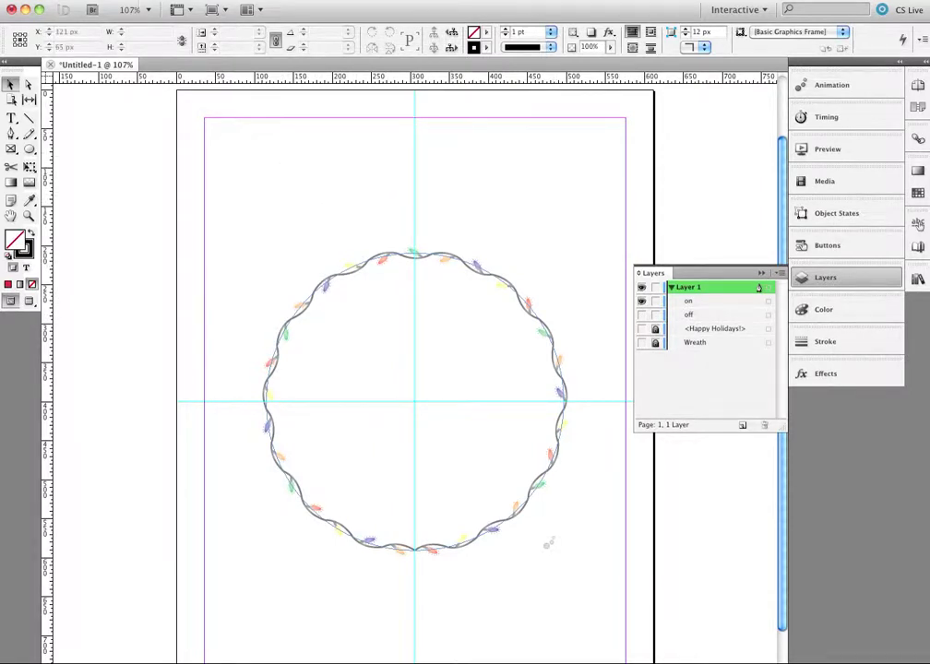
{"action": "left_click", "coordinate": [106, 0]}
{"action": "mouse_move", "coordinate": [153, 259]}
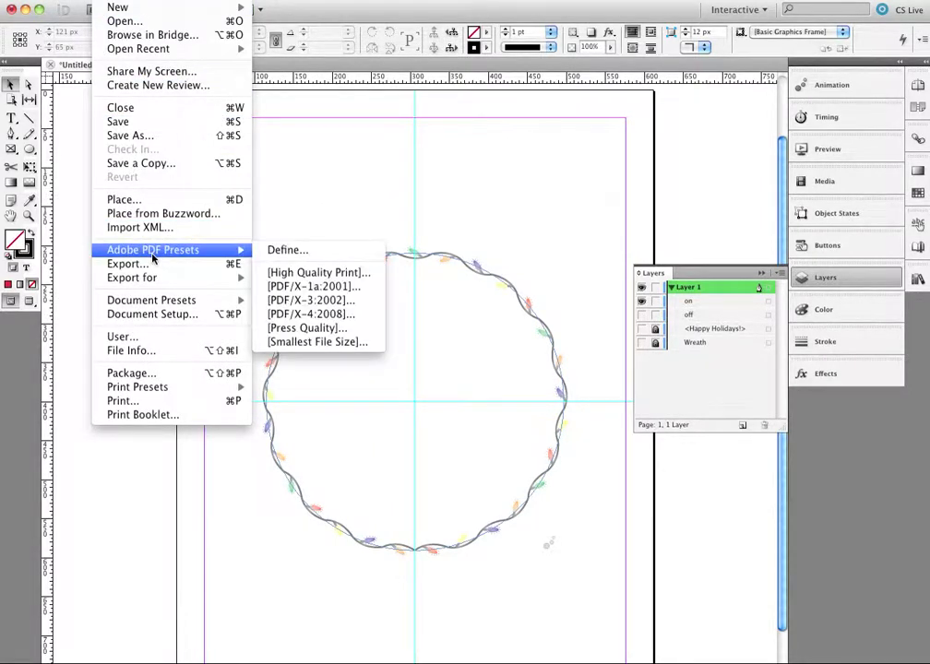
{"action": "left_click", "coordinate": [351, 343]}
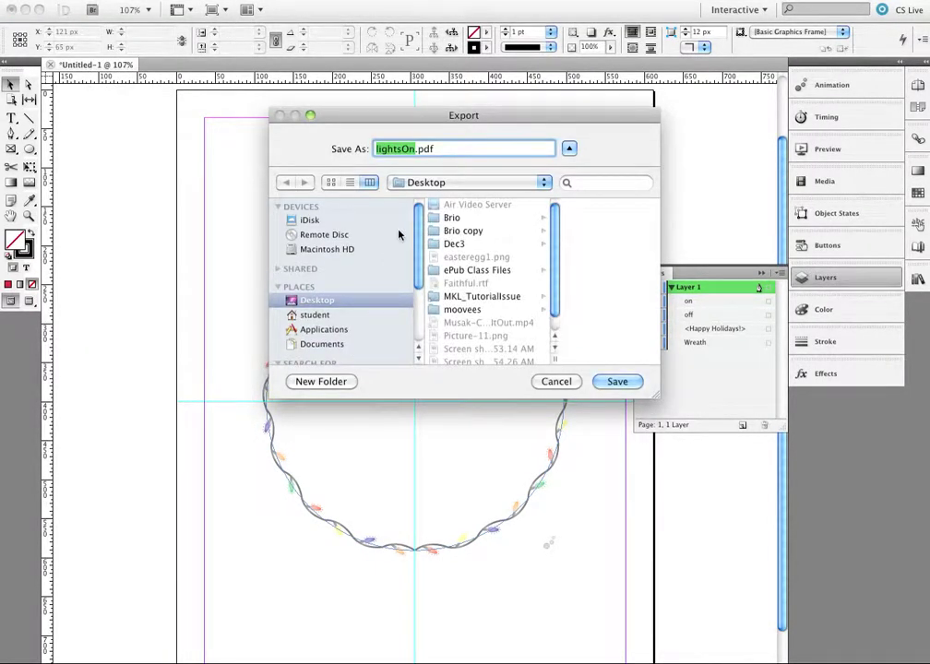
{"action": "type", "text": "lign"}
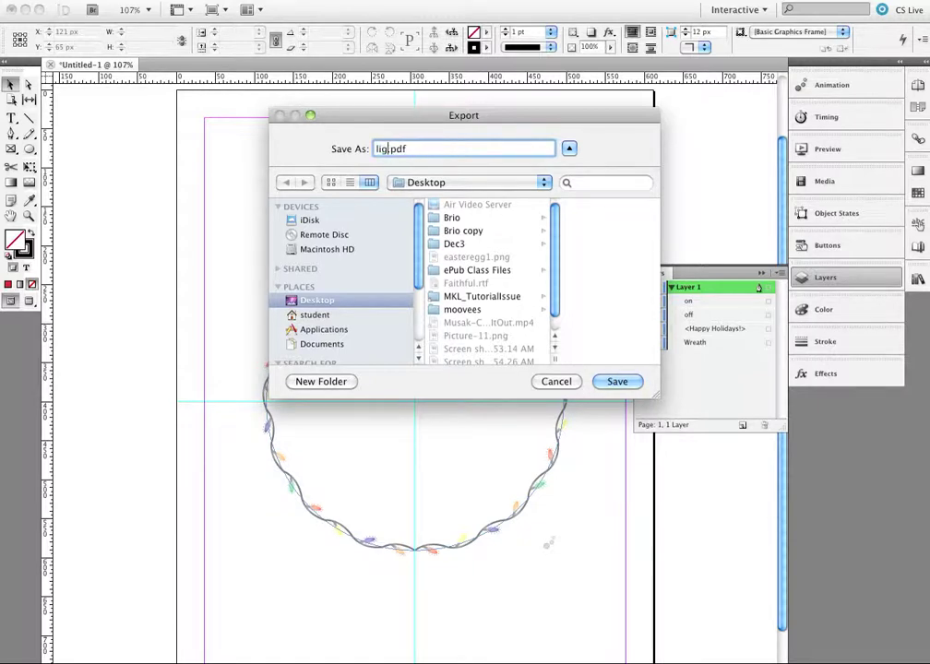
{"action": "type", "text": "hts on"}
{"action": "left_click", "coordinate": [615, 381]}
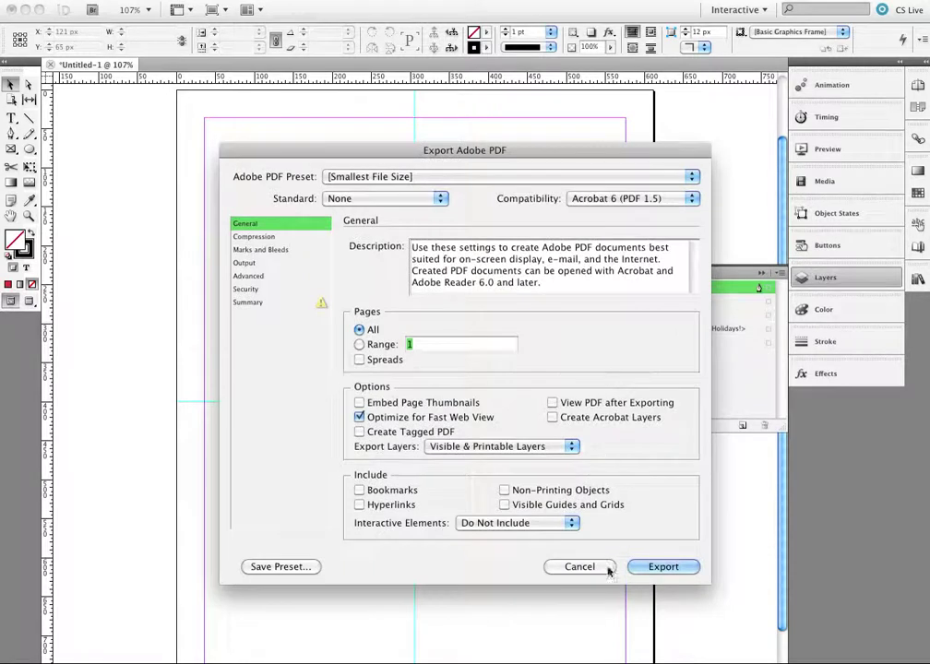
{"action": "left_click", "coordinate": [667, 568]}
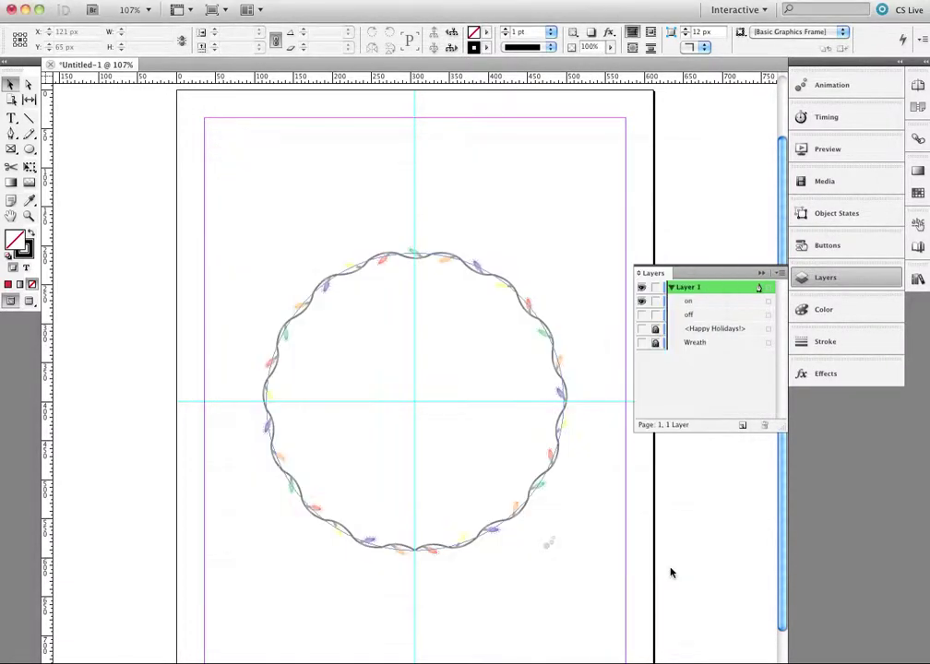
- Show only the "off" circle and export the page to the Desktop as "lights off.pdf" using the Smallest File Size preset
{"action": "left_click", "coordinate": [694, 380]}
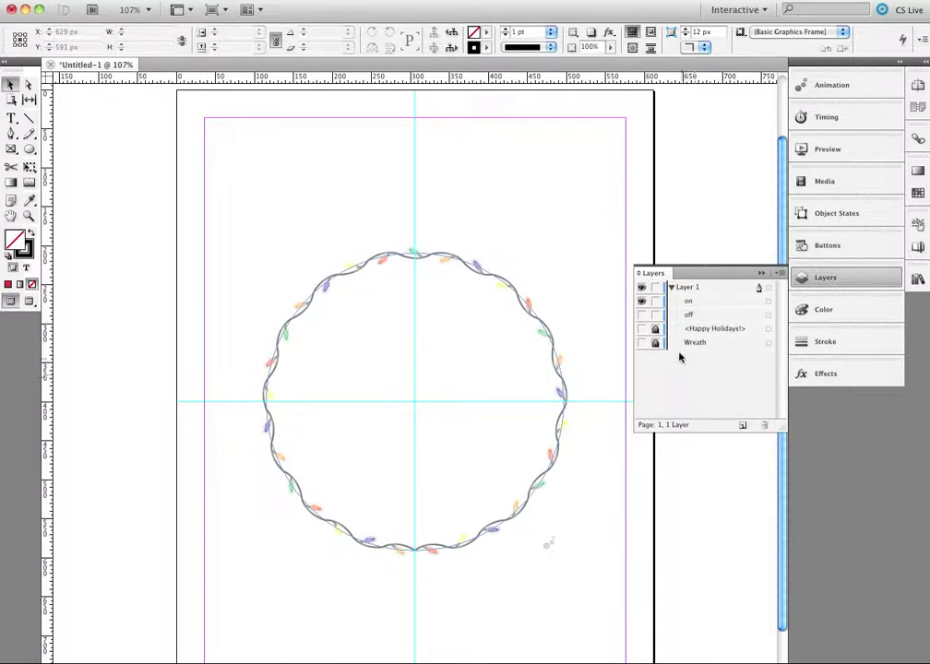
{"action": "left_click", "coordinate": [643, 306]}
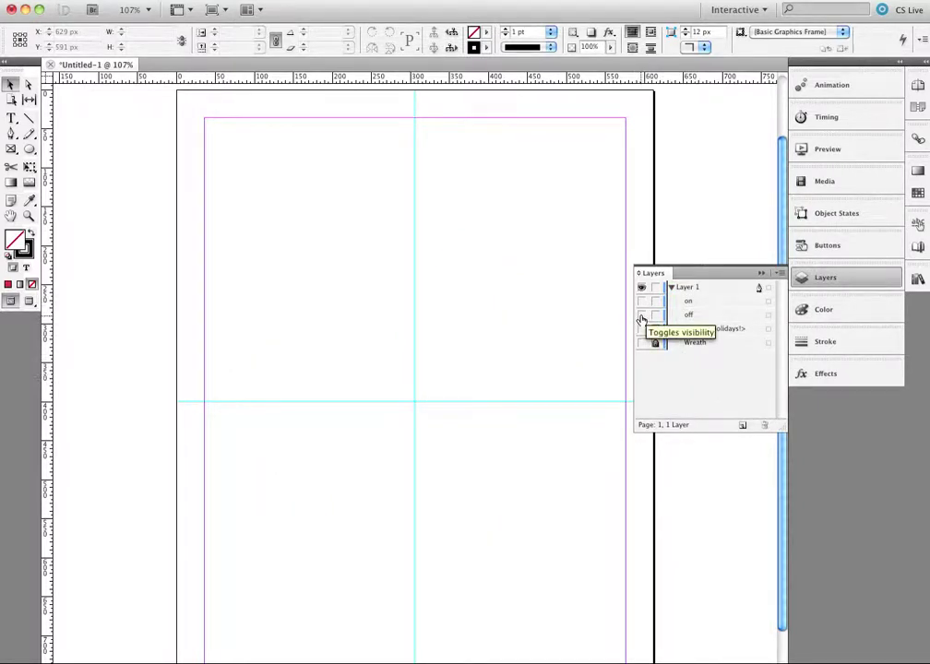
{"action": "left_click", "coordinate": [643, 315]}
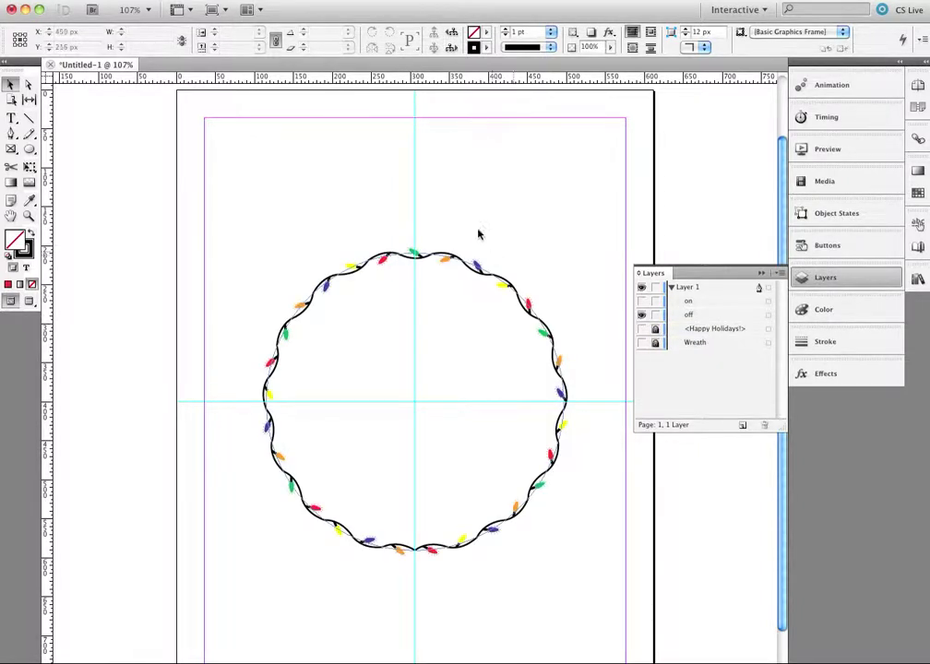
{"action": "left_click", "coordinate": [81, 11]}
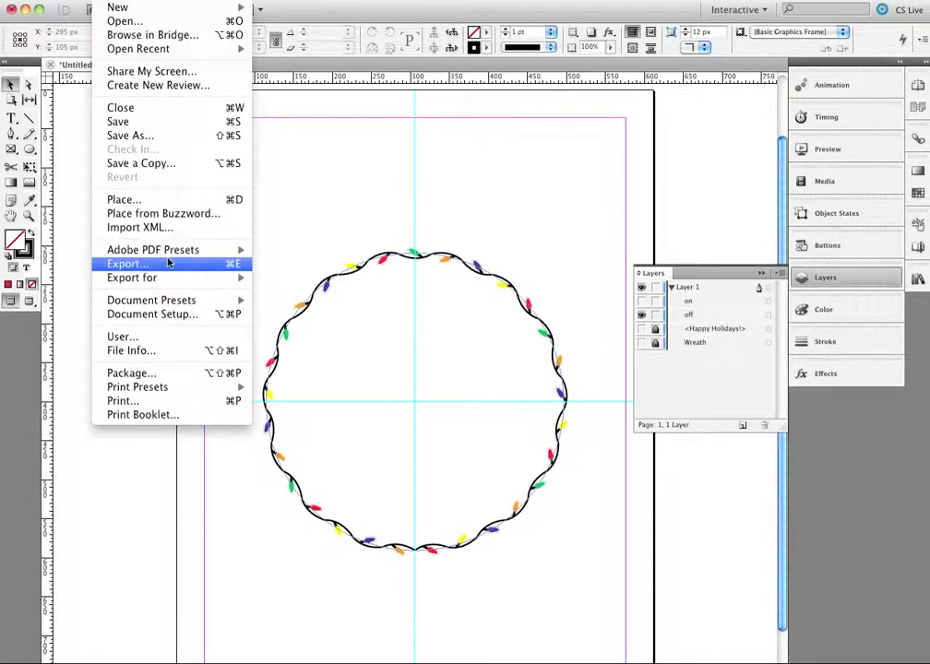
{"action": "mouse_move", "coordinate": [174, 252]}
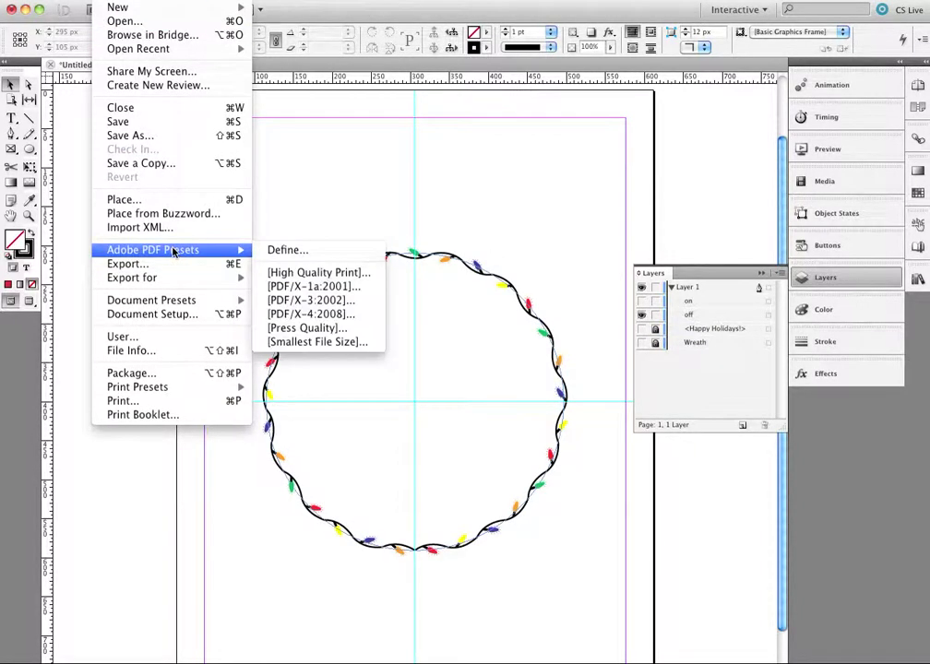
{"action": "left_click", "coordinate": [319, 342]}
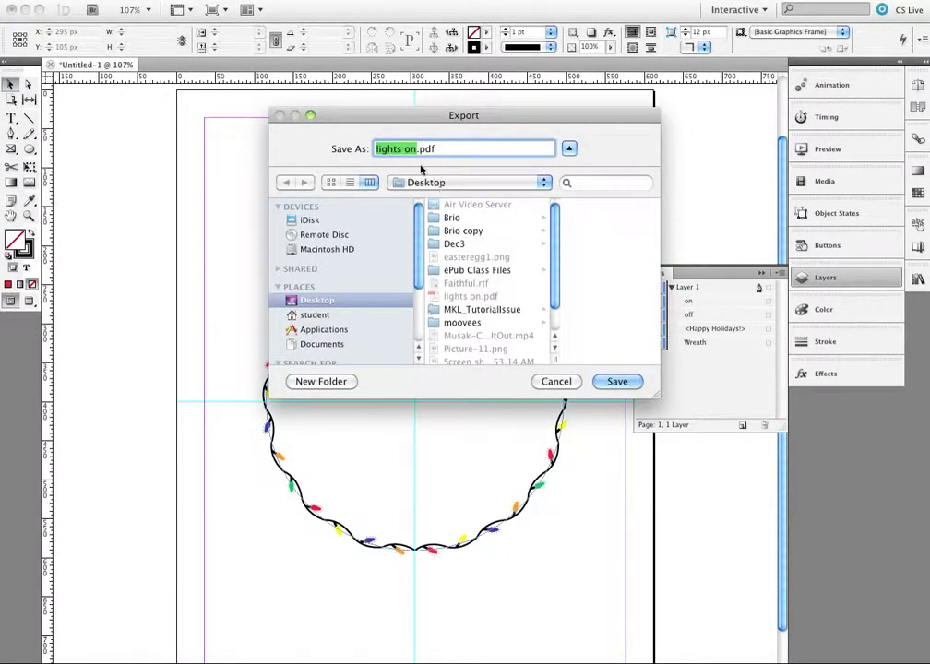
{"action": "left_click", "coordinate": [413, 150]}
{"action": "key", "text": "BackSpace"}
{"action": "type", "text": "ff"}
{"action": "left_click", "coordinate": [615, 381]}
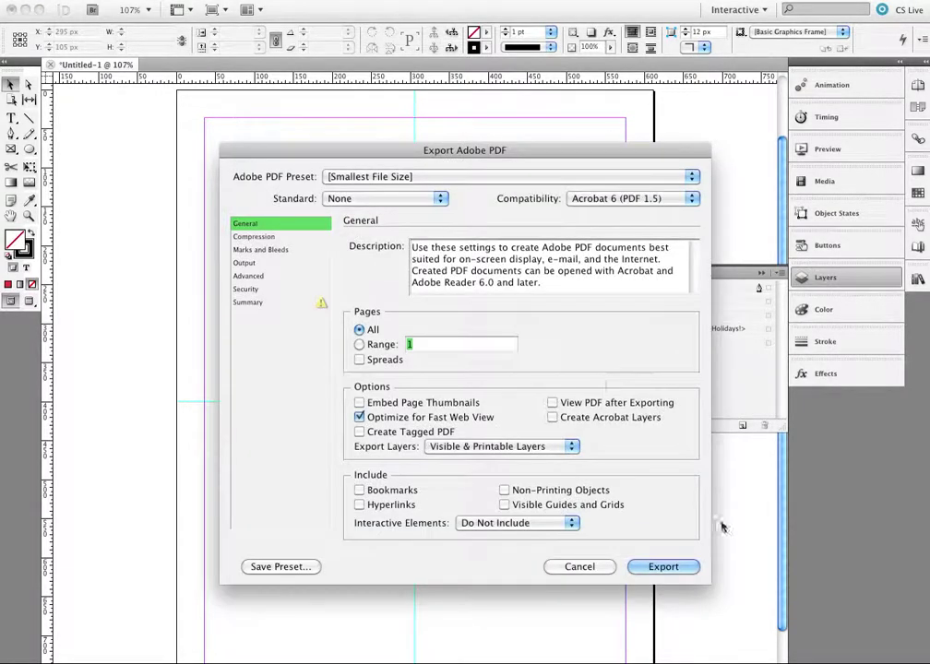
{"action": "left_click", "coordinate": [671, 565]}
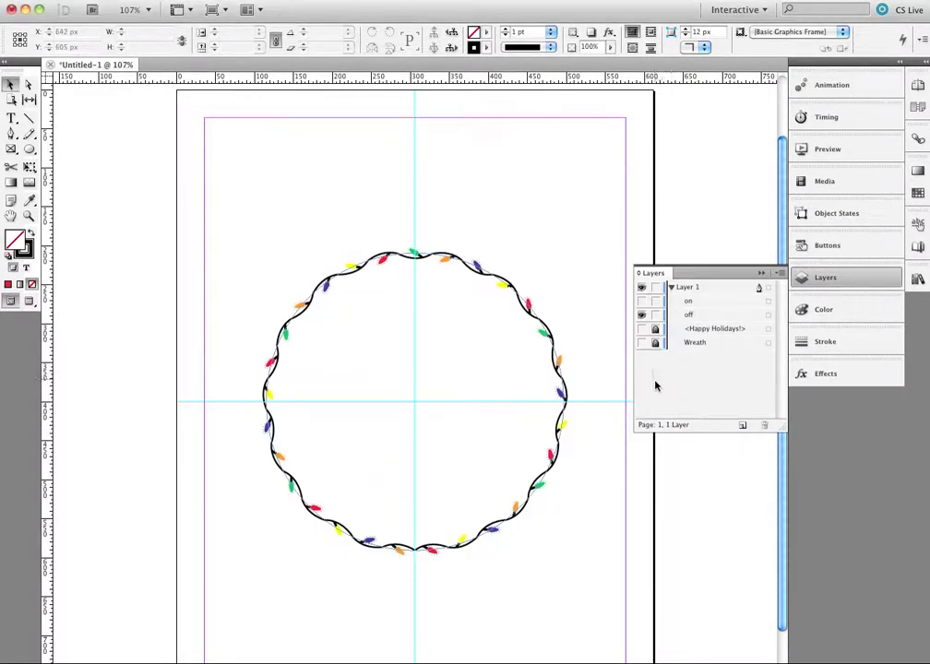
- Make both the "on" and "off" circles visible and delete them from the page
{"action": "left_click", "coordinate": [641, 315]}
{"action": "left_click", "coordinate": [642, 301]}
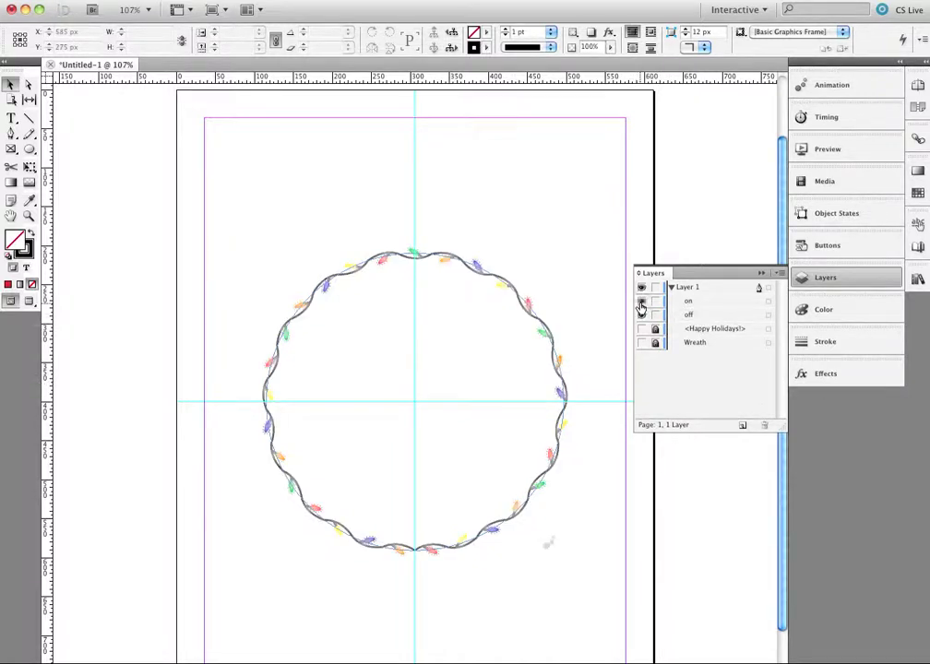
{"action": "left_click", "coordinate": [642, 315]}
{"action": "left_click_drag", "start_coordinate": [278, 225], "coordinate": [475, 409]}
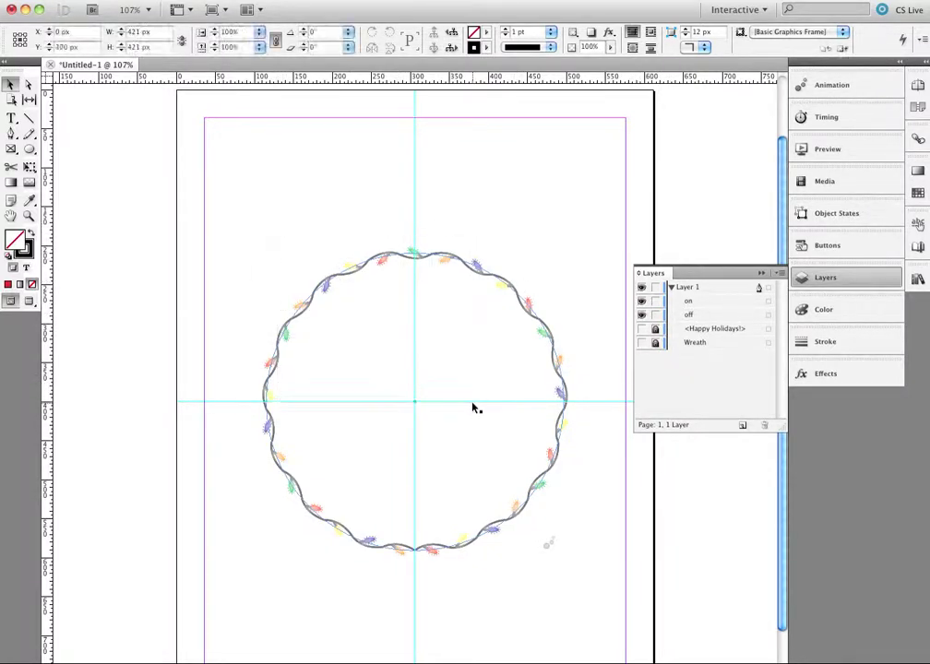
{"action": "key", "text": "Delete"}
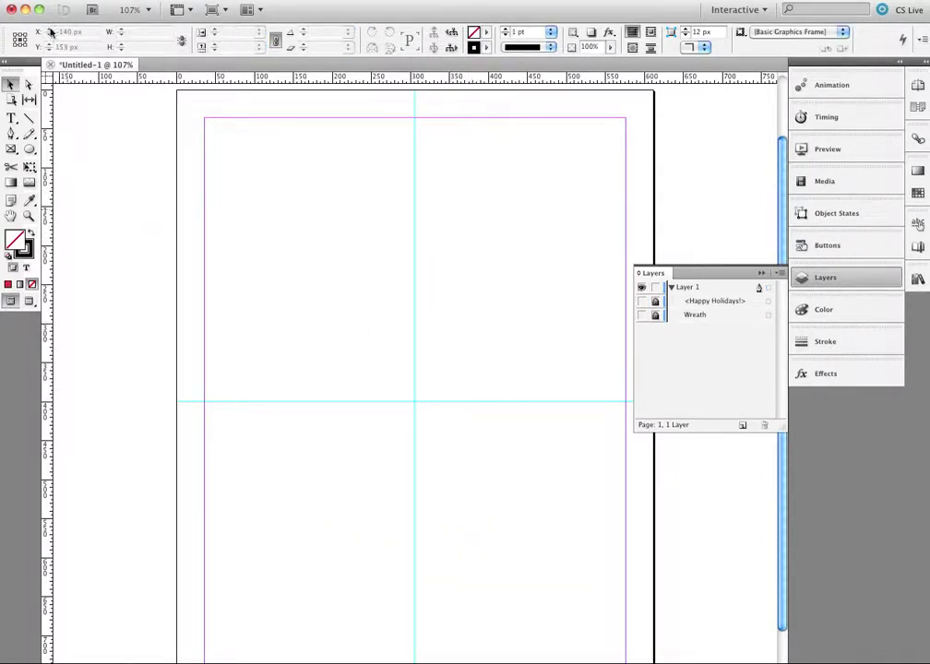
- Place "lights off.pdf" and "lights on.pdf" from the Desktop onto the page as two separate graphics
{"action": "left_click", "coordinate": [109, 1]}
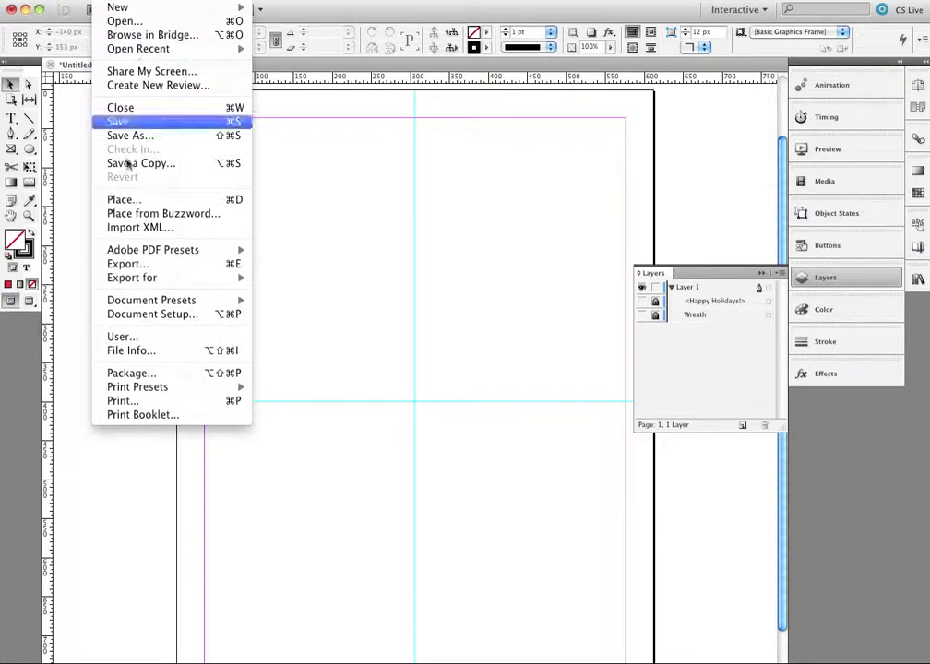
{"action": "left_click", "coordinate": [184, 200]}
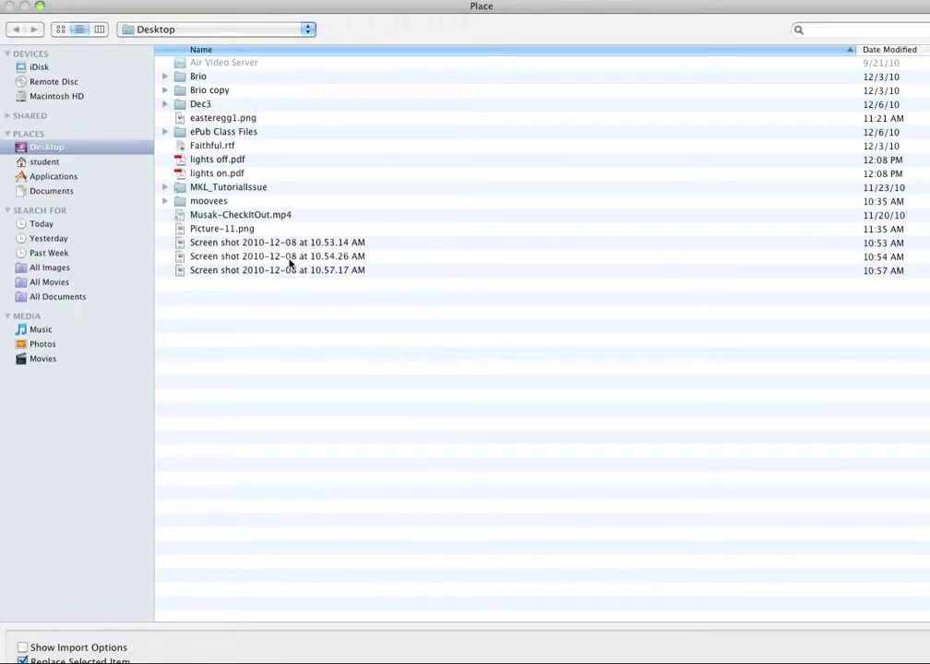
{"action": "left_click", "coordinate": [229, 163]}
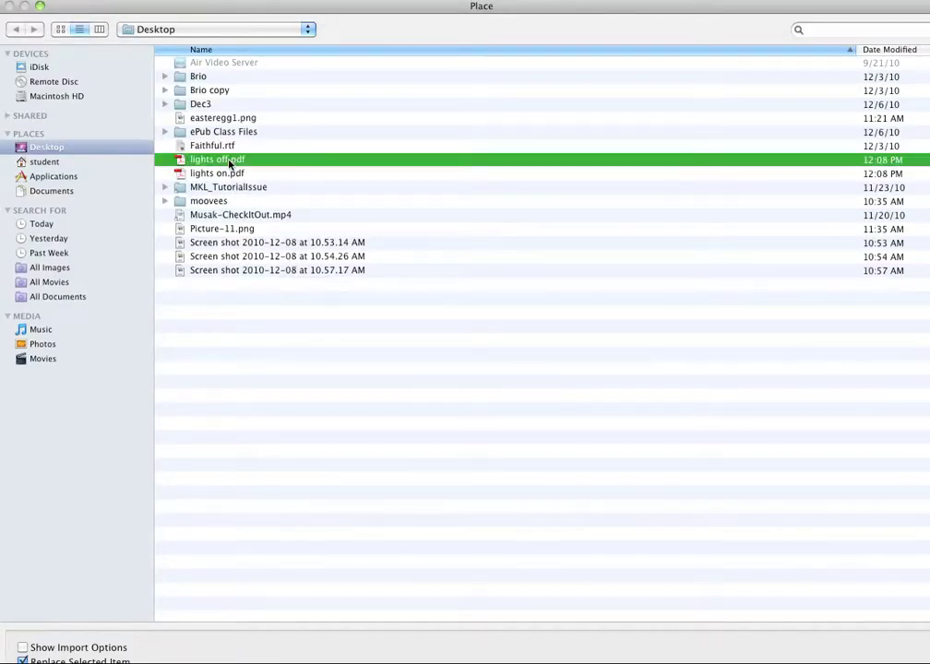
{"action": "left_click", "coordinate": [232, 177], "text": "shift"}
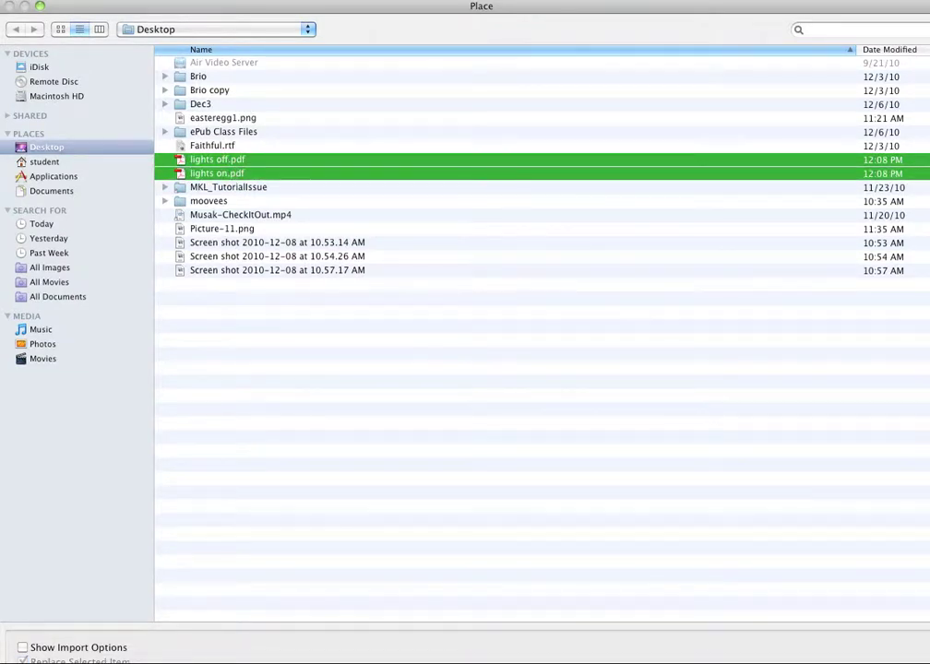
{"action": "key", "text": "Return"}
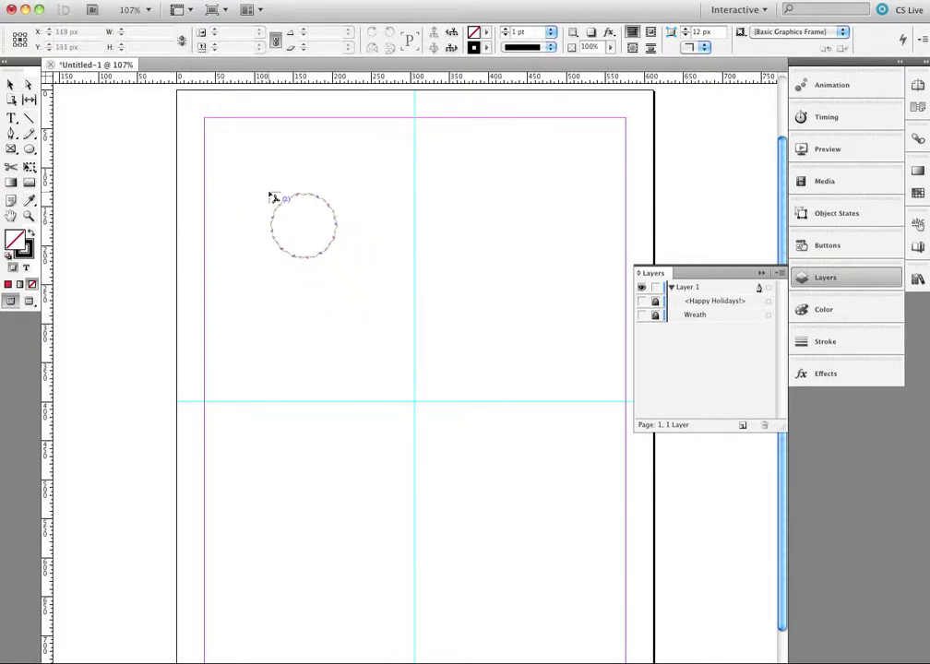
{"action": "left_click", "coordinate": [270, 194]}
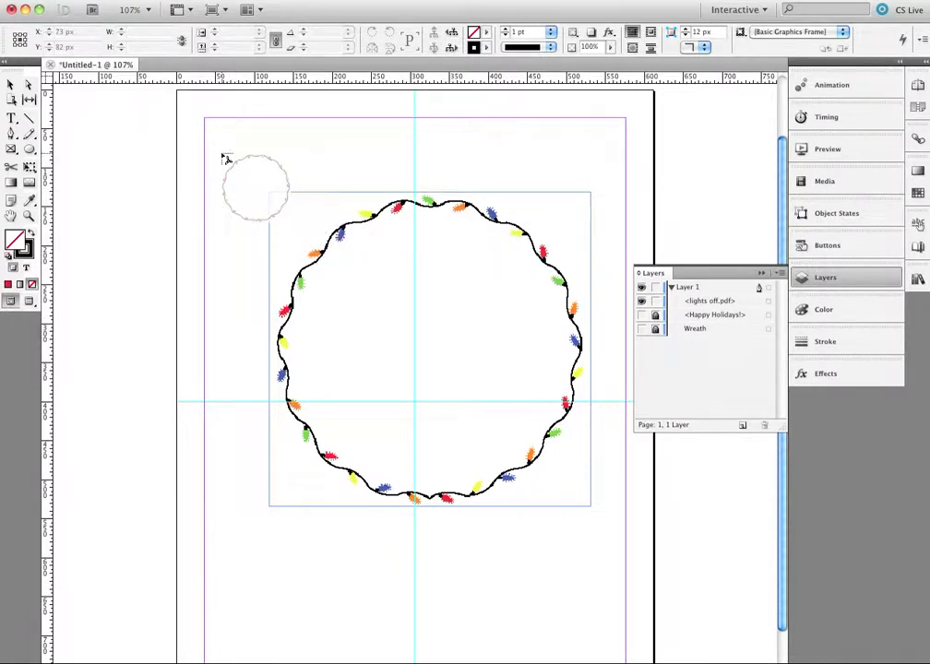
{"action": "left_click", "coordinate": [222, 153]}
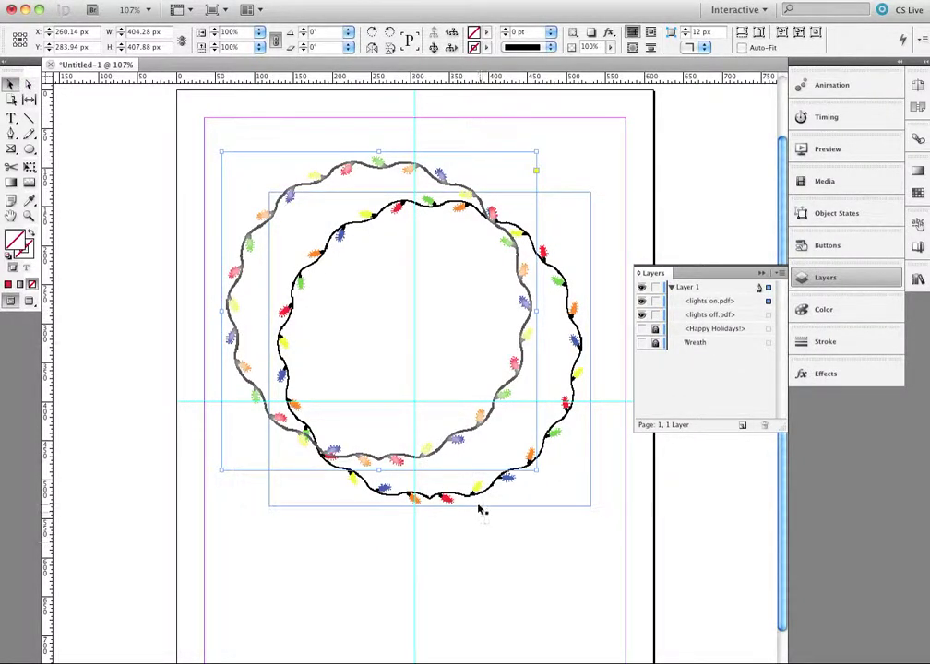
- Stack the two light circles over the crossing page guides and align their horizontal and vertical centers to the selection
{"action": "left_click_drag", "start_coordinate": [477, 496], "coordinate": [465, 549]}
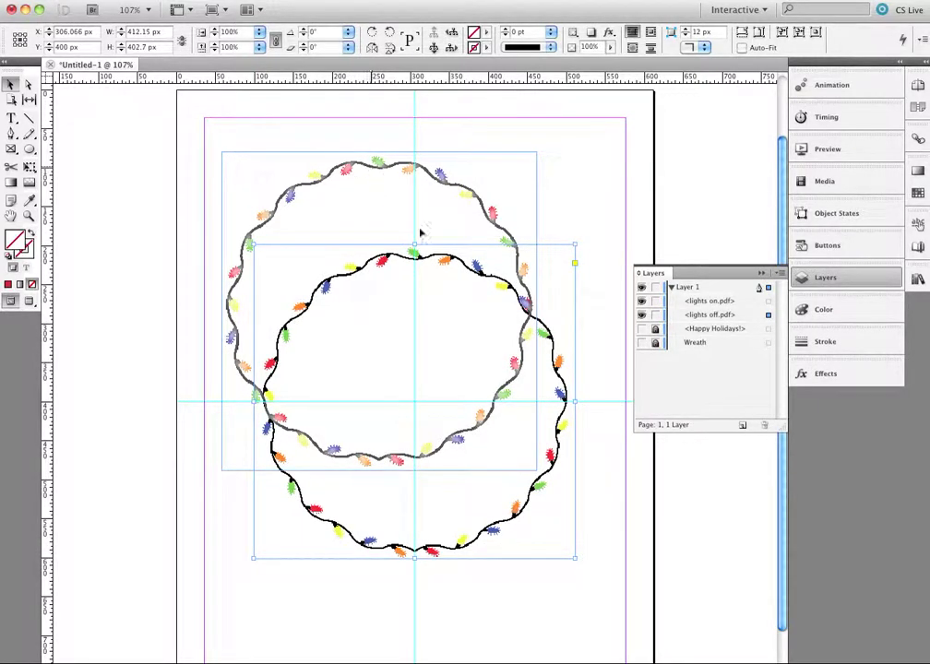
{"action": "mouse_move", "coordinate": [365, 171]}
{"action": "left_mouse_down"}
{"action": "mouse_move", "coordinate": [434, 255]}
{"action": "mouse_move", "coordinate": [411, 257]}
{"action": "mouse_move", "coordinate": [411, 265]}
{"action": "left_mouse_up"}
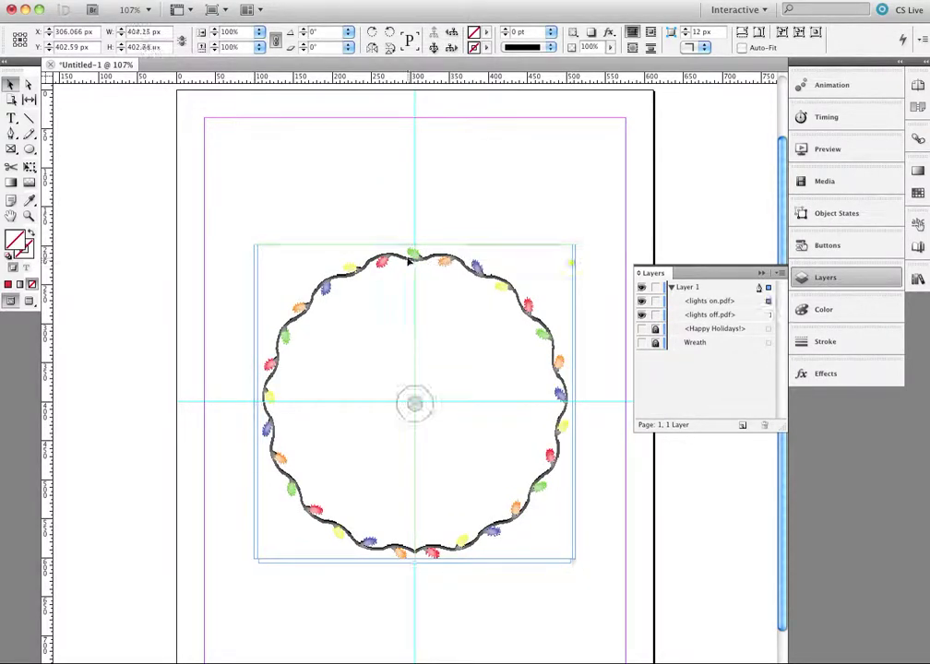
{"action": "left_click_drag", "start_coordinate": [217, 208], "coordinate": [416, 379]}
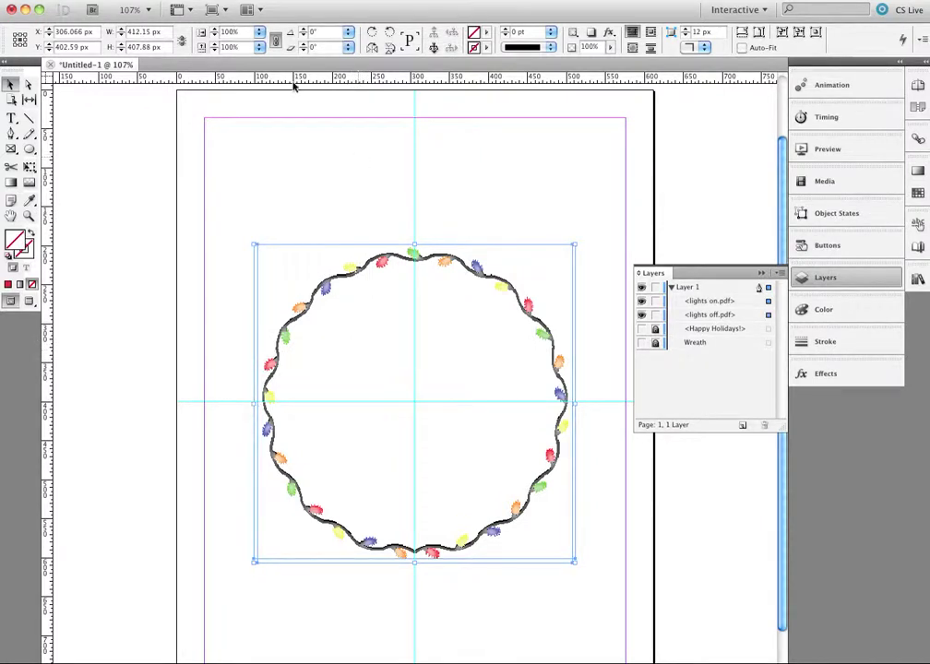
{"action": "left_click", "coordinate": [383, 1]}
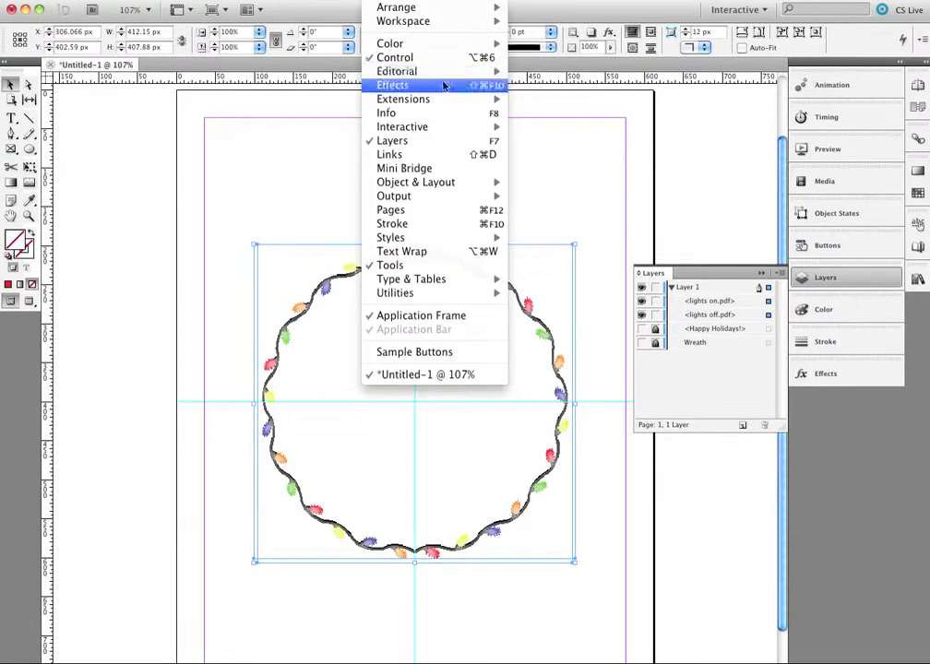
{"action": "mouse_move", "coordinate": [451, 184]}
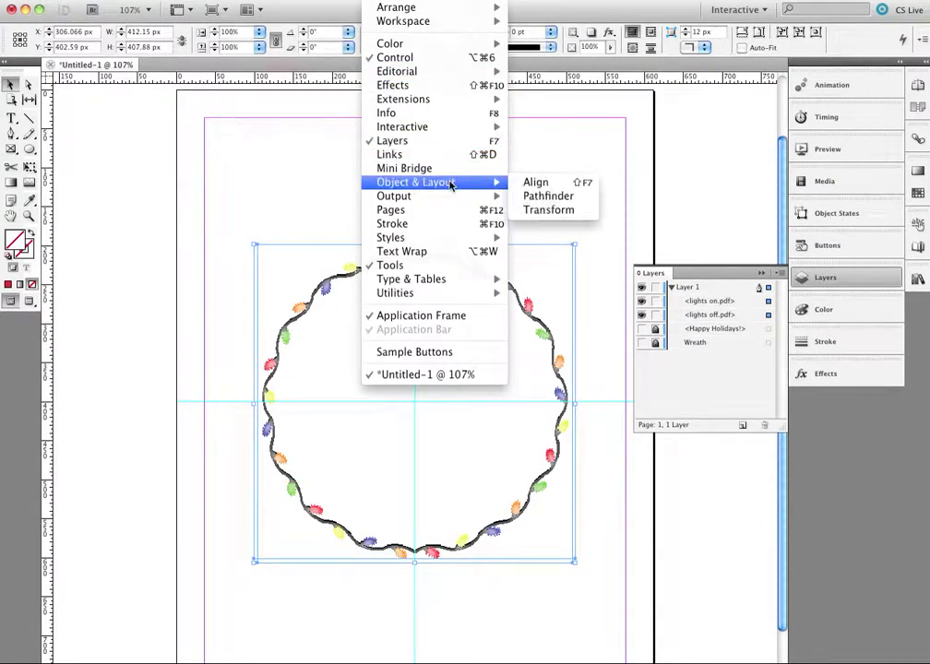
{"action": "left_click", "coordinate": [537, 183]}
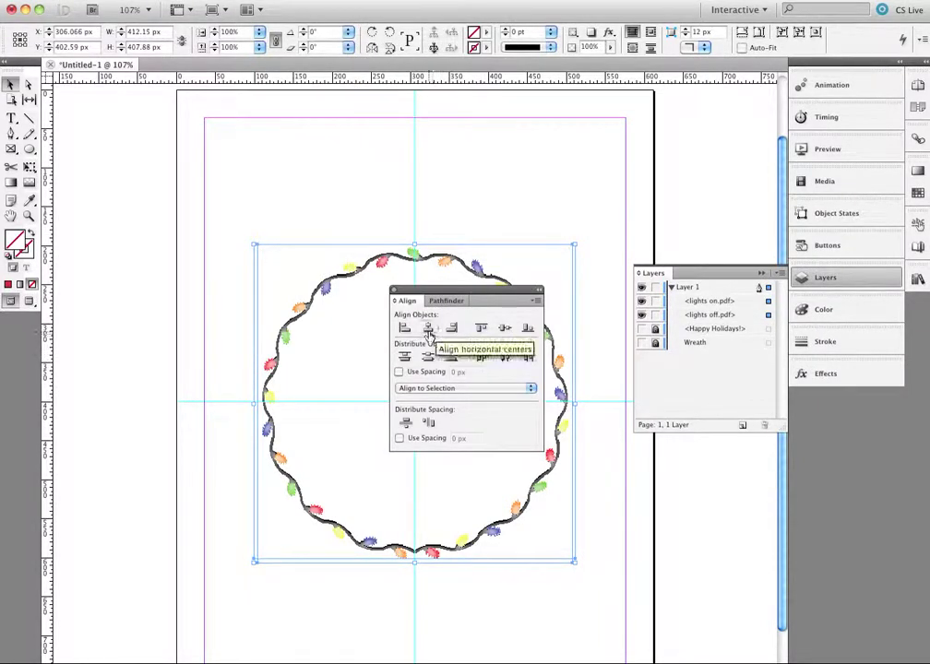
{"action": "left_click", "coordinate": [428, 328]}
{"action": "left_click", "coordinate": [505, 328]}
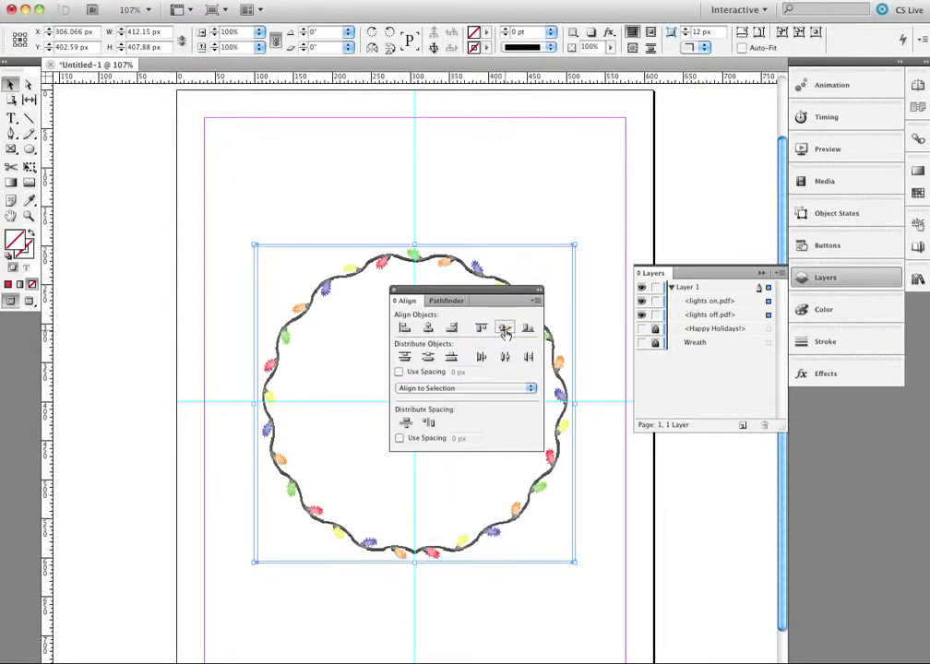
{"action": "left_click", "coordinate": [394, 290]}
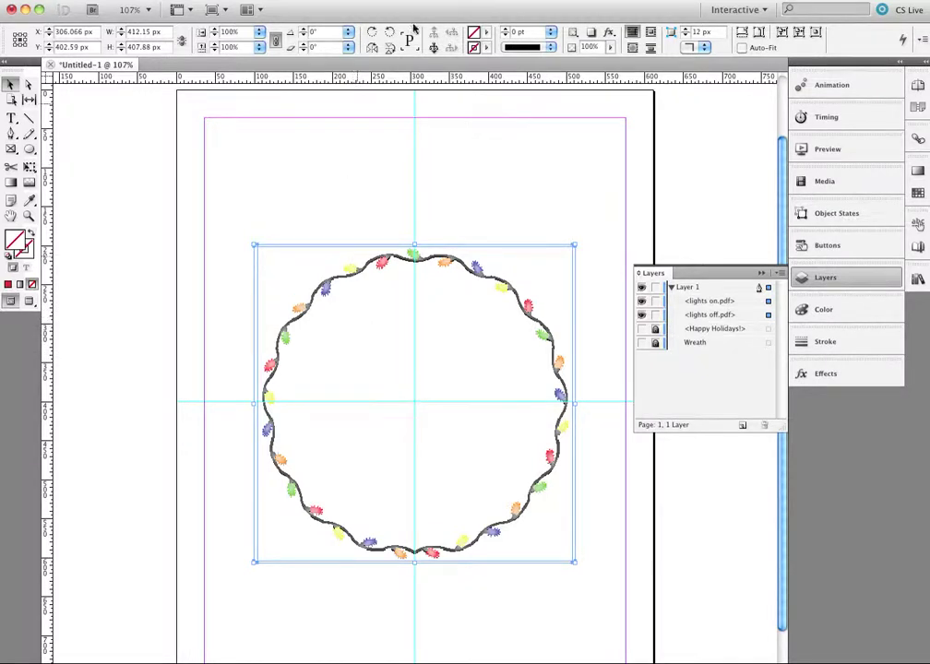
- Set the display performance to High Quality Display and deselect the circles
{"action": "left_click", "coordinate": [358, 0]}
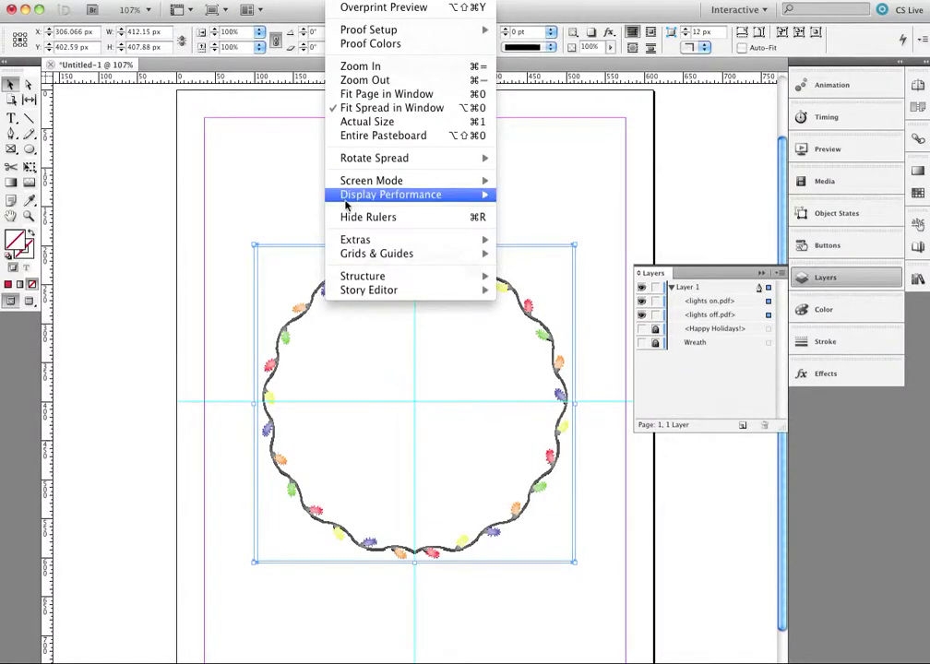
{"action": "mouse_move", "coordinate": [443, 195]}
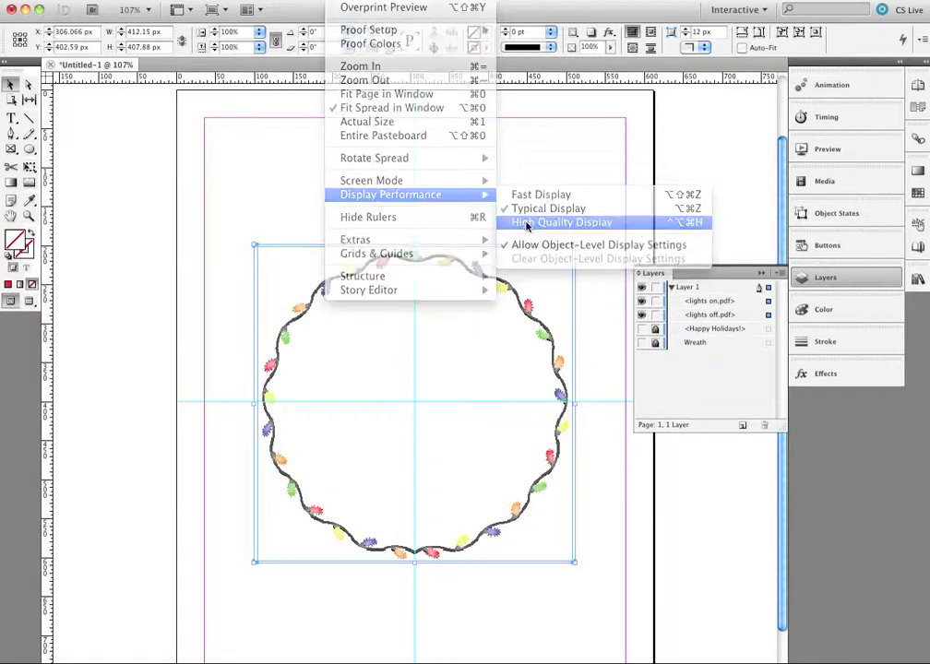
{"action": "left_click", "coordinate": [529, 223]}
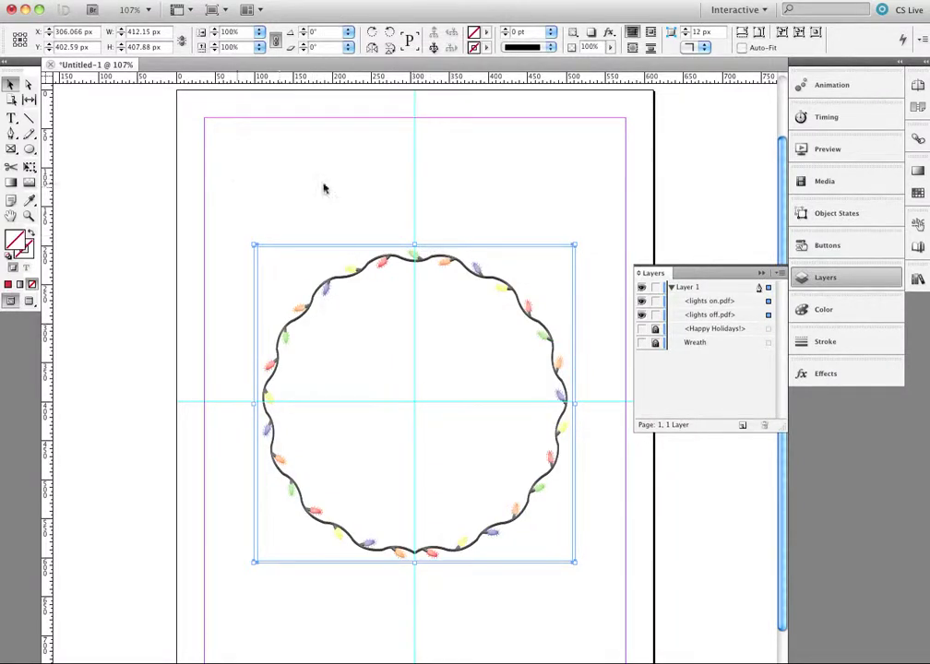
{"action": "left_click", "coordinate": [275, 194]}
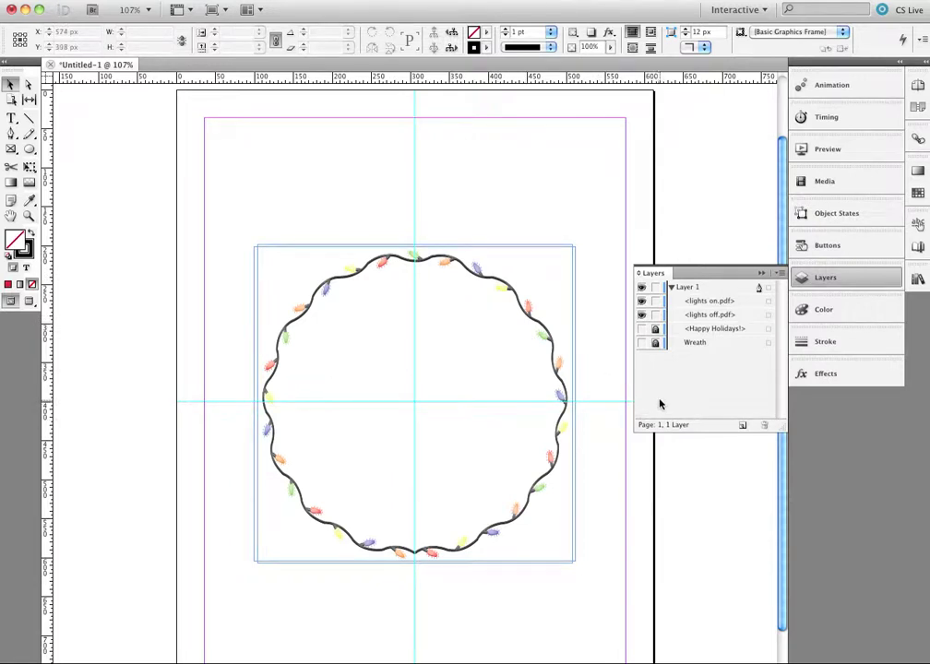
- Give the "lights on.pdf" circle the Appear animation preset with a 1-second duration and looping, and preview it
{"action": "left_click", "coordinate": [841, 86]}
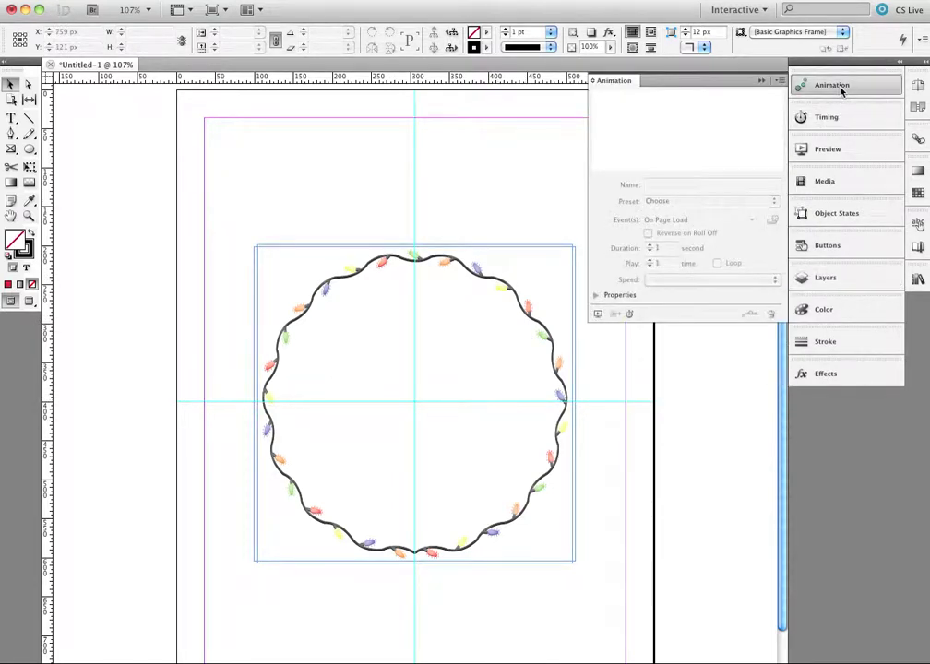
{"action": "left_click", "coordinate": [545, 330]}
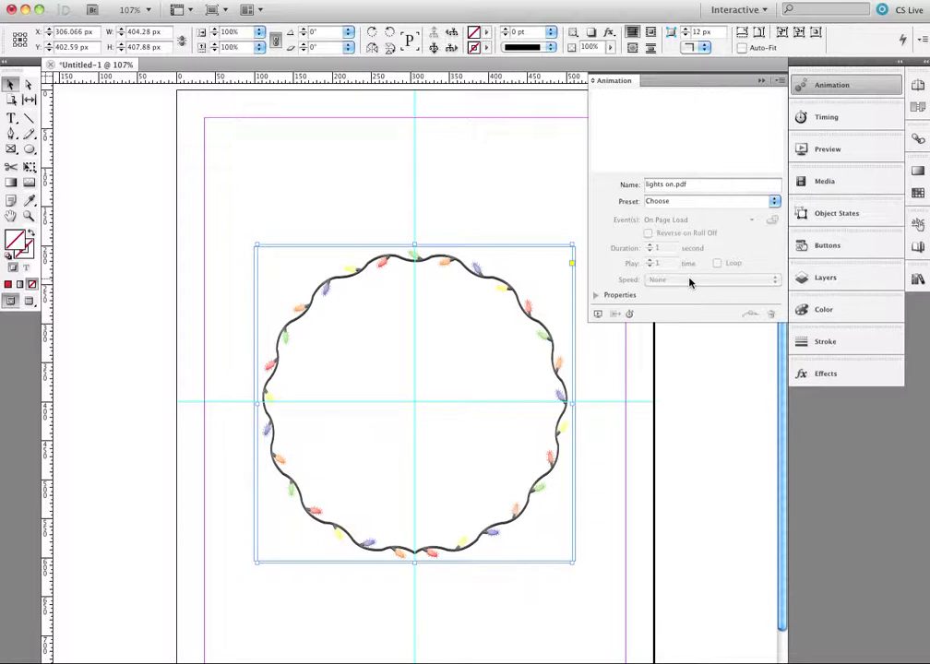
{"action": "left_click", "coordinate": [773, 203]}
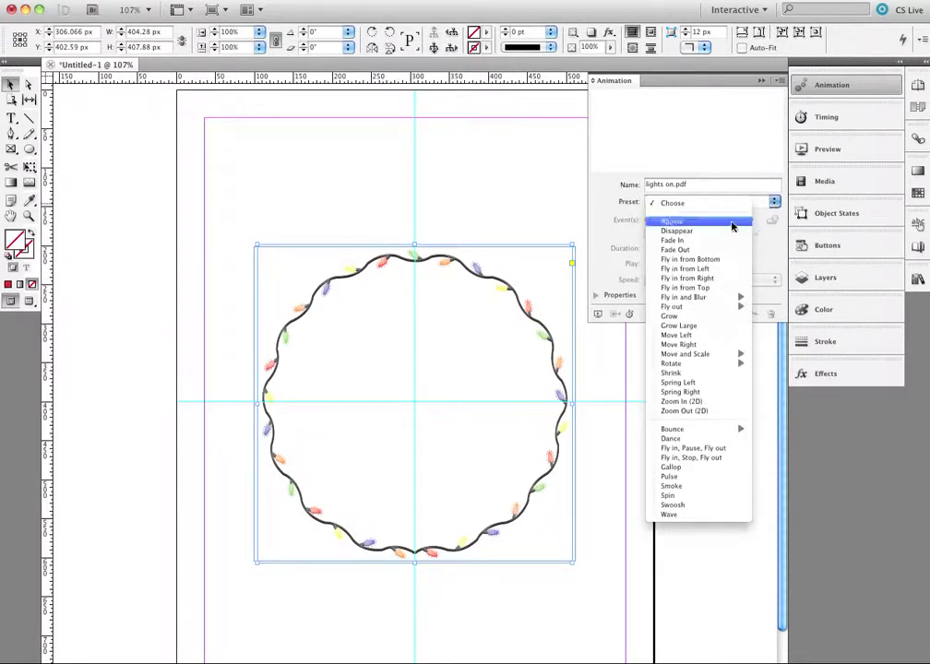
{"action": "left_click", "coordinate": [666, 221]}
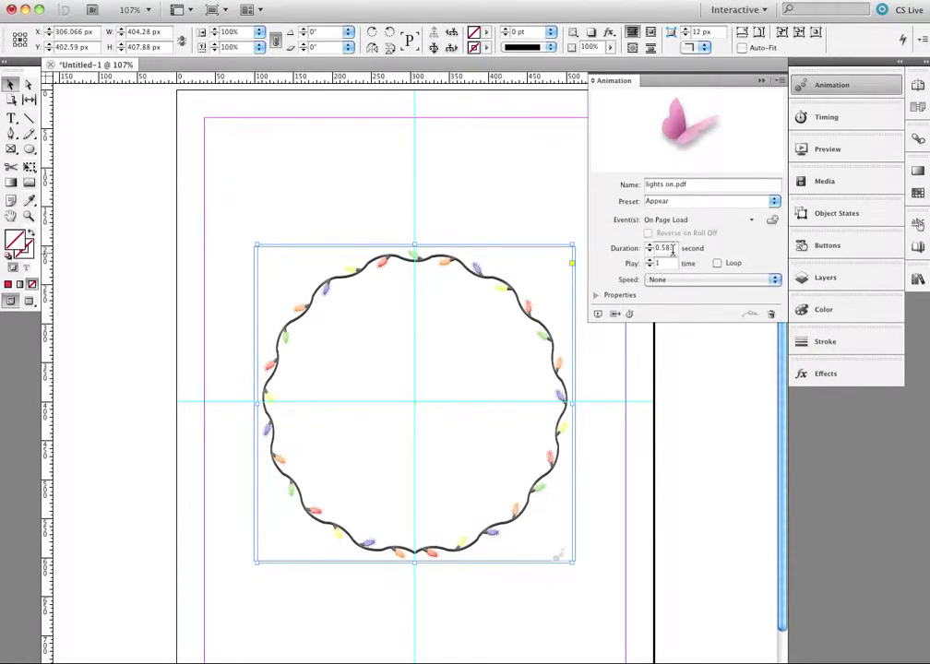
{"action": "type", "text": "1"}
{"action": "left_click", "coordinate": [718, 264]}
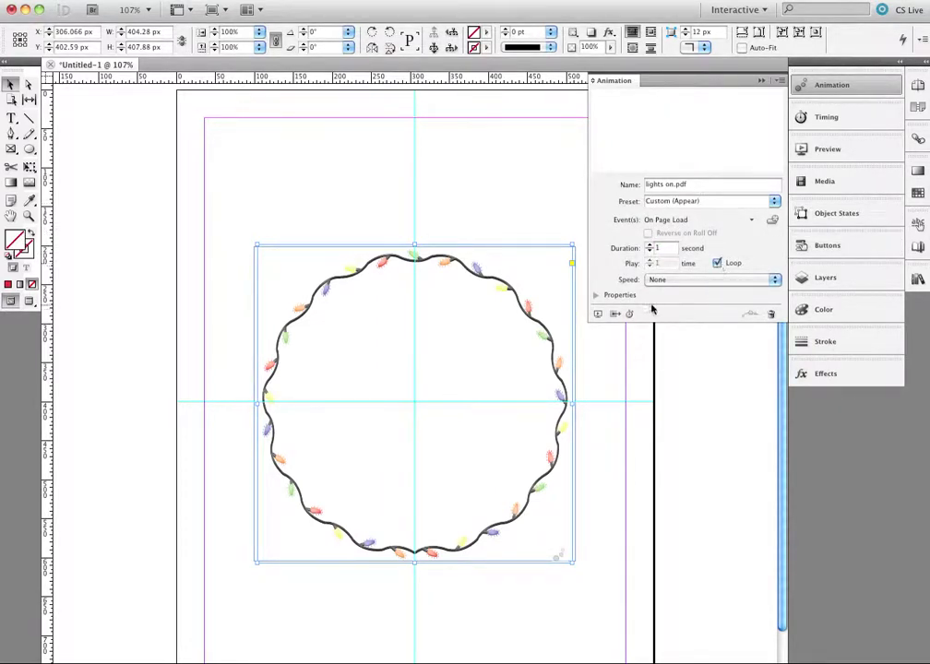
{"action": "left_click", "coordinate": [598, 316]}
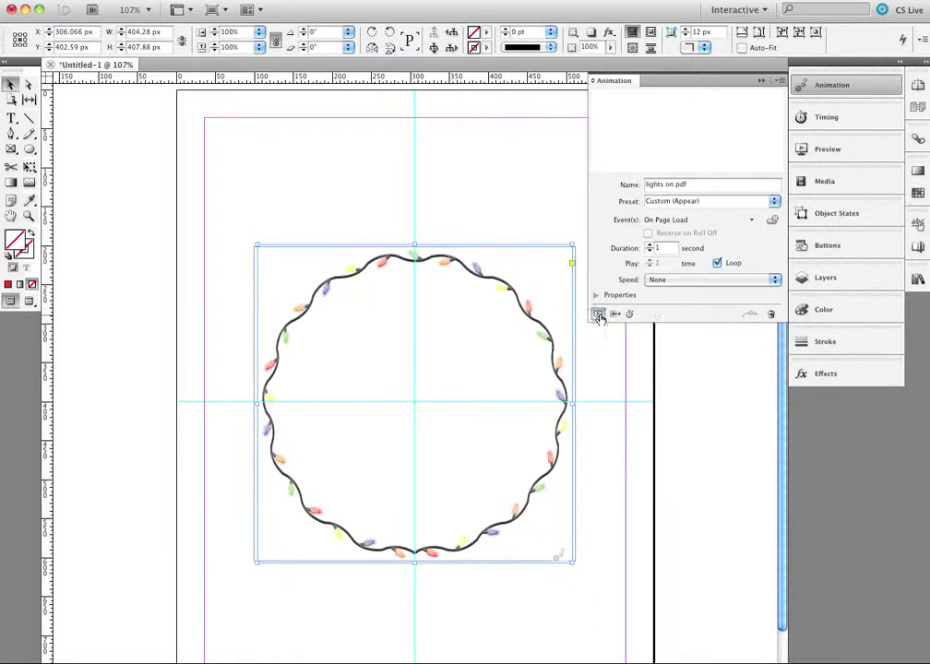
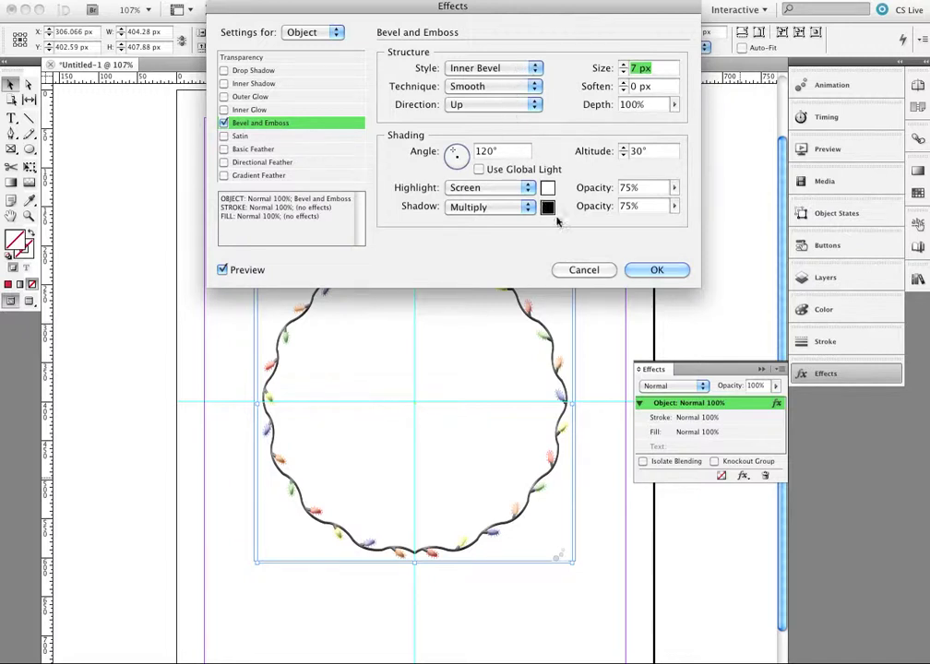
- Apply a 7 px Inner Bevel to the "lights on" circle and copy the effect to the "lights off" circle, keeping both circles stacked
{"action": "left_click", "coordinate": [647, 270]}
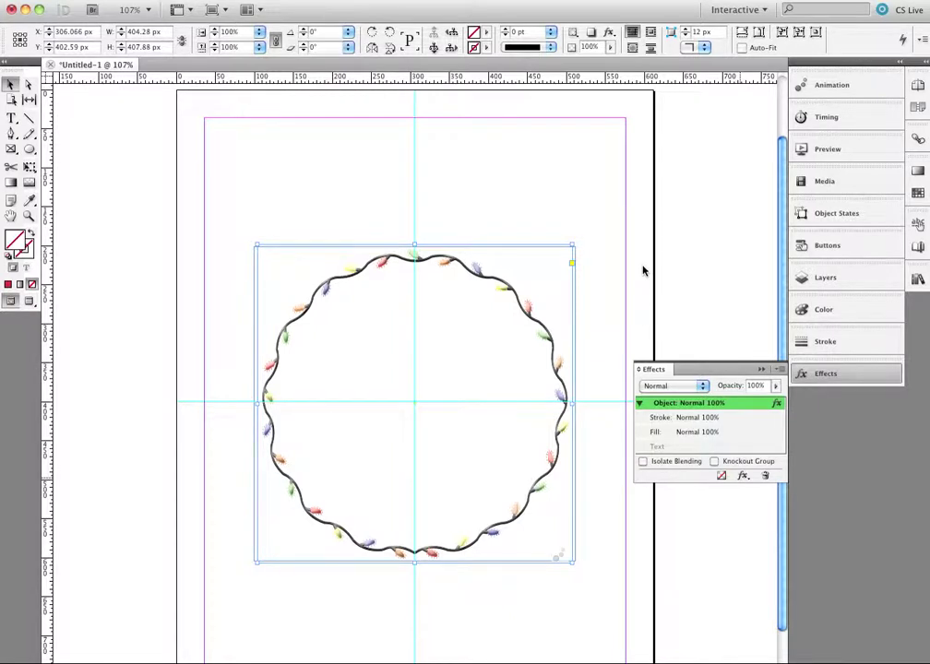
{"action": "left_click", "coordinate": [601, 209]}
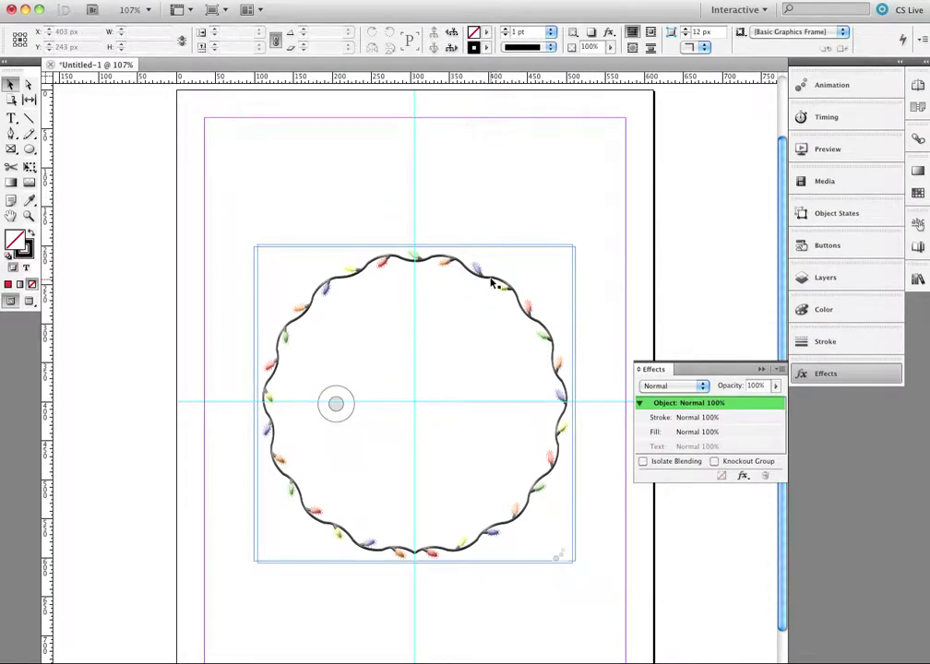
{"action": "left_click_drag", "start_coordinate": [492, 282], "coordinate": [240, 414]}
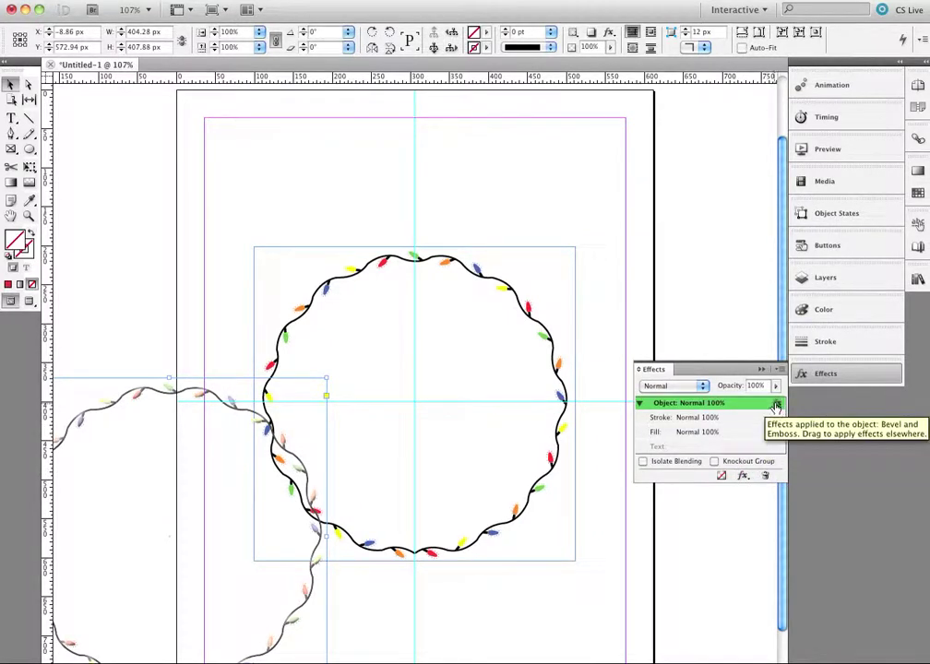
{"action": "left_click_drag", "start_coordinate": [778, 406], "coordinate": [576, 343]}
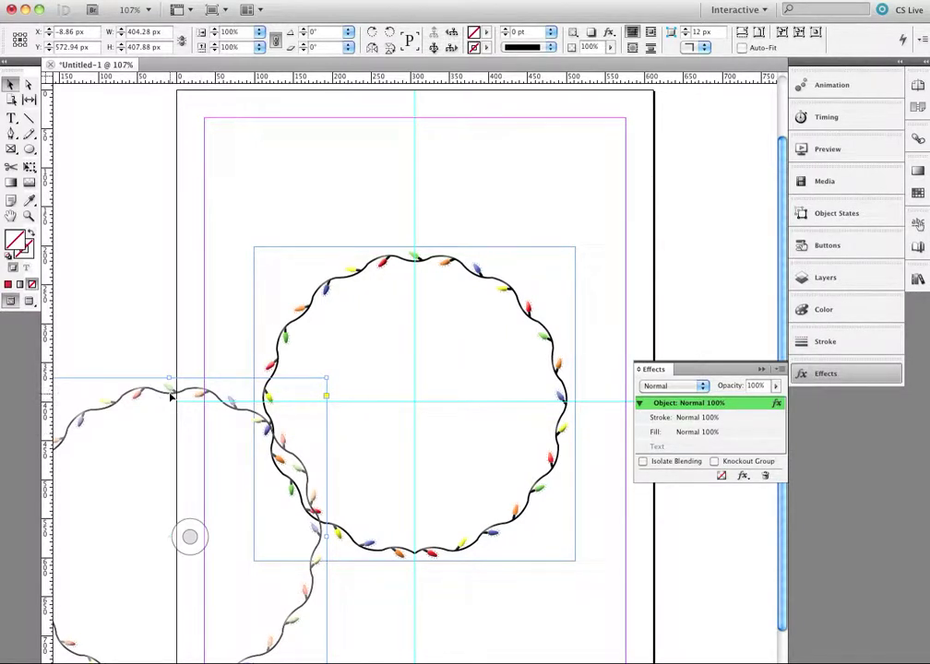
{"action": "left_click_drag", "start_coordinate": [168, 395], "coordinate": [415, 264]}
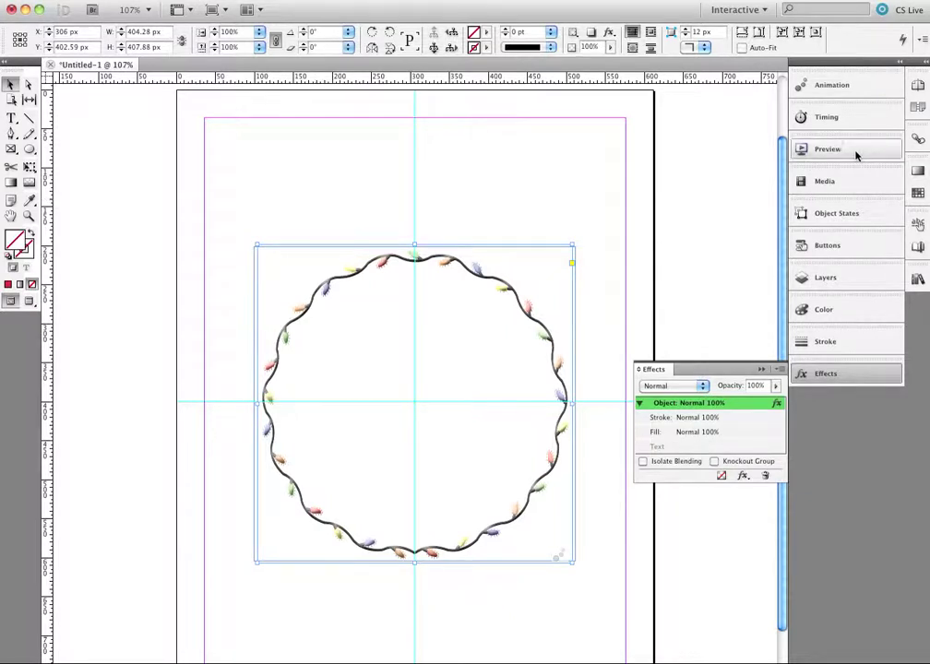
- Play the page's preview to check the blinking, beveled lights, close the preview and deselect the circle
{"action": "left_click", "coordinate": [808, 151]}
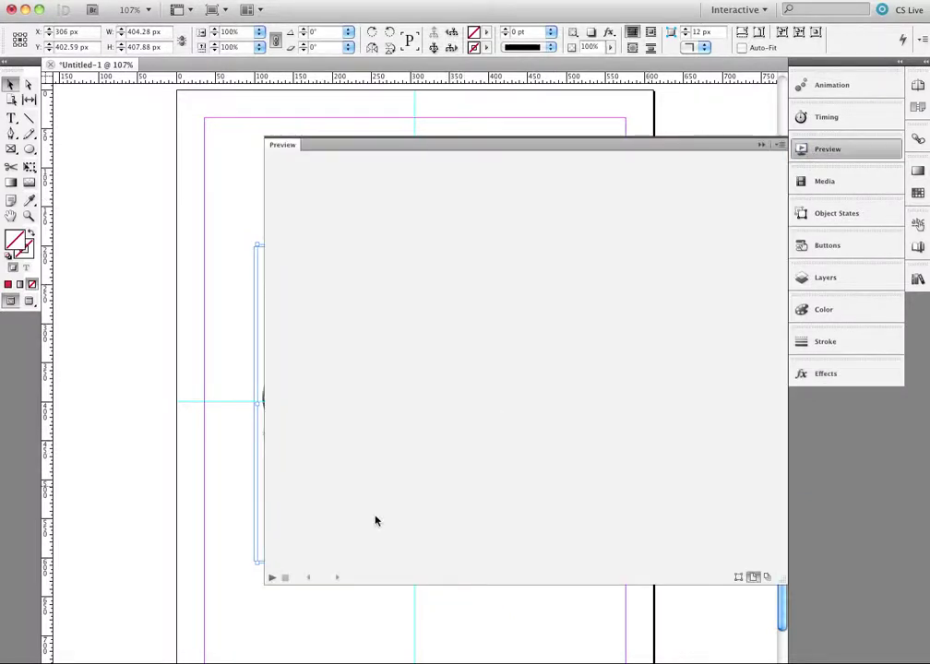
{"action": "left_click", "coordinate": [272, 579]}
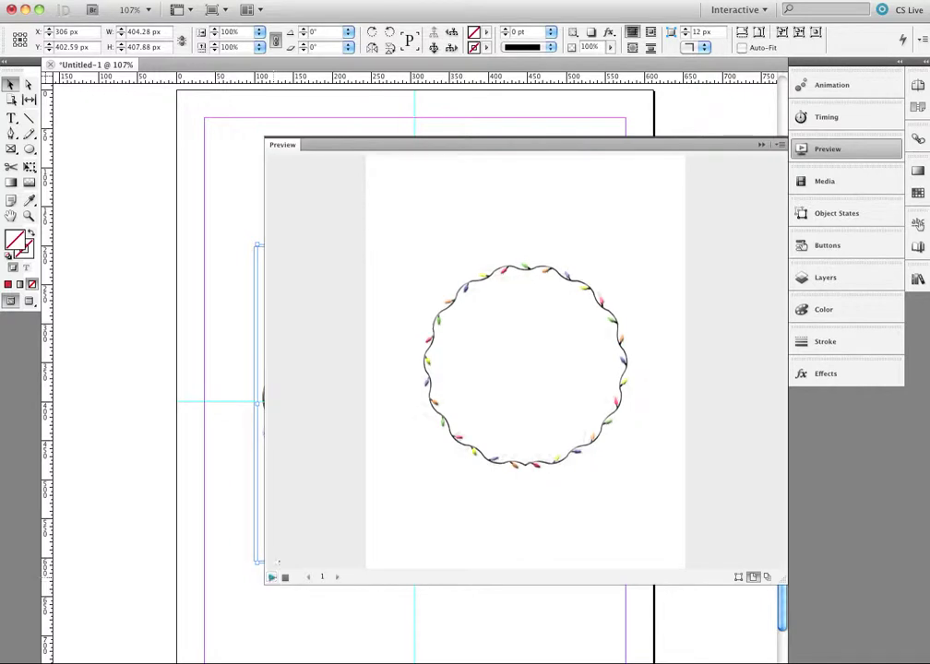
{"action": "left_click", "coordinate": [861, 151]}
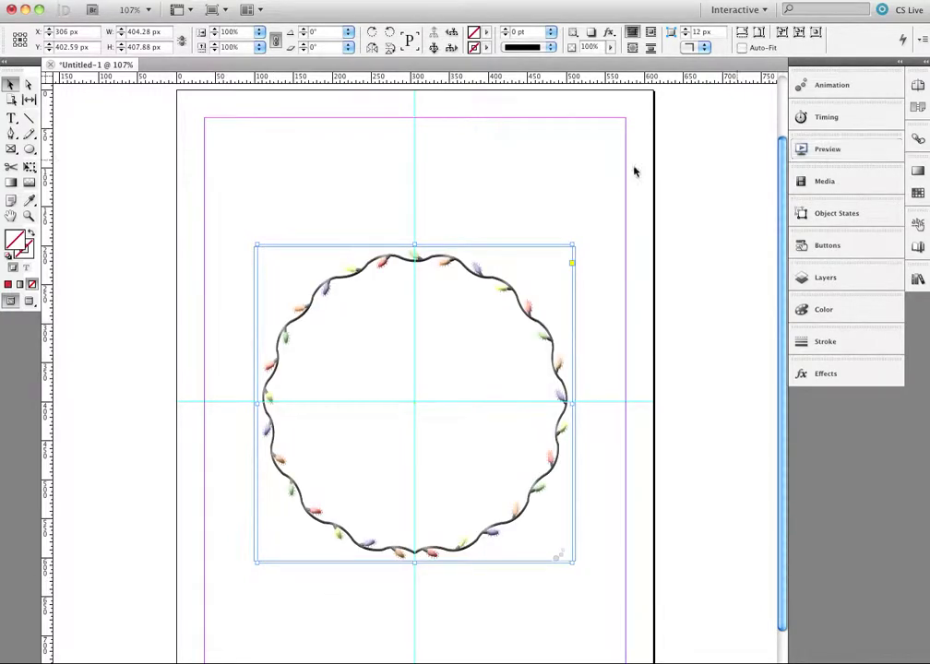
{"action": "left_click", "coordinate": [548, 182]}
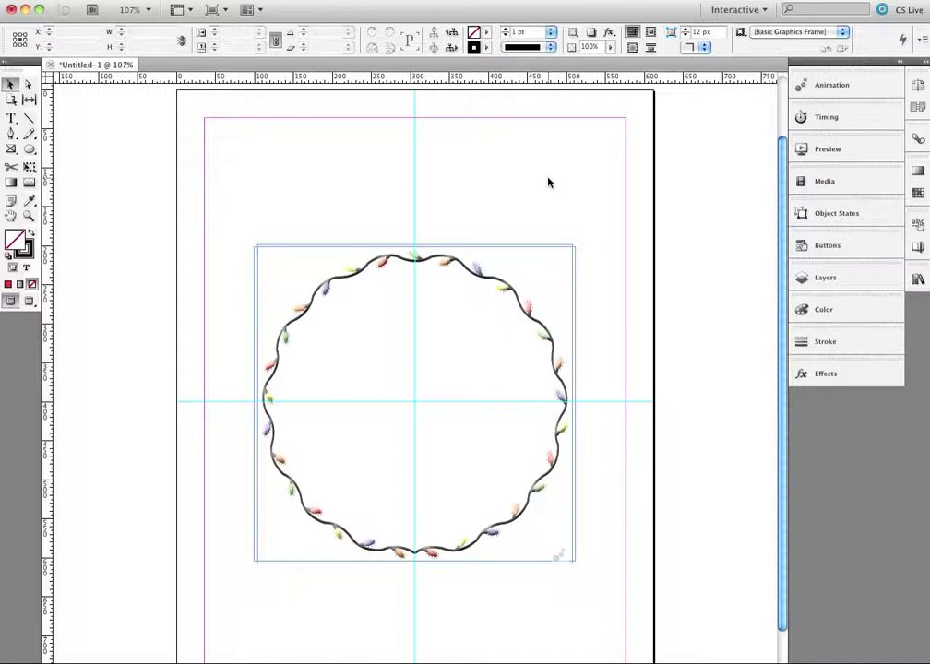
- Show the hidden Wreath and Happy Holidays! objects on Layer 1 and switch the document's screen mode to Preview
{"action": "left_click", "coordinate": [831, 277]}
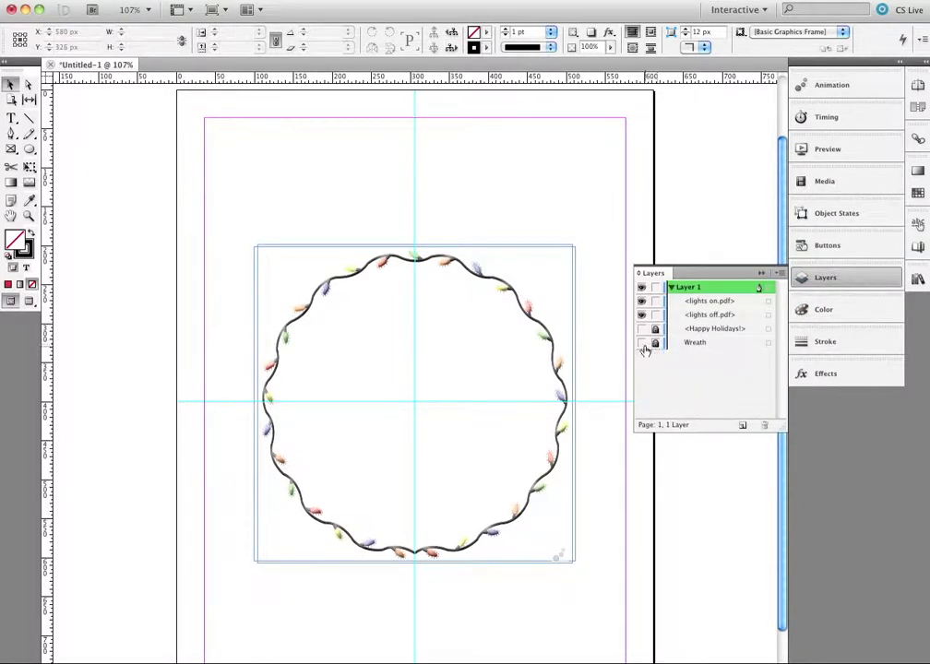
{"action": "left_click", "coordinate": [642, 344]}
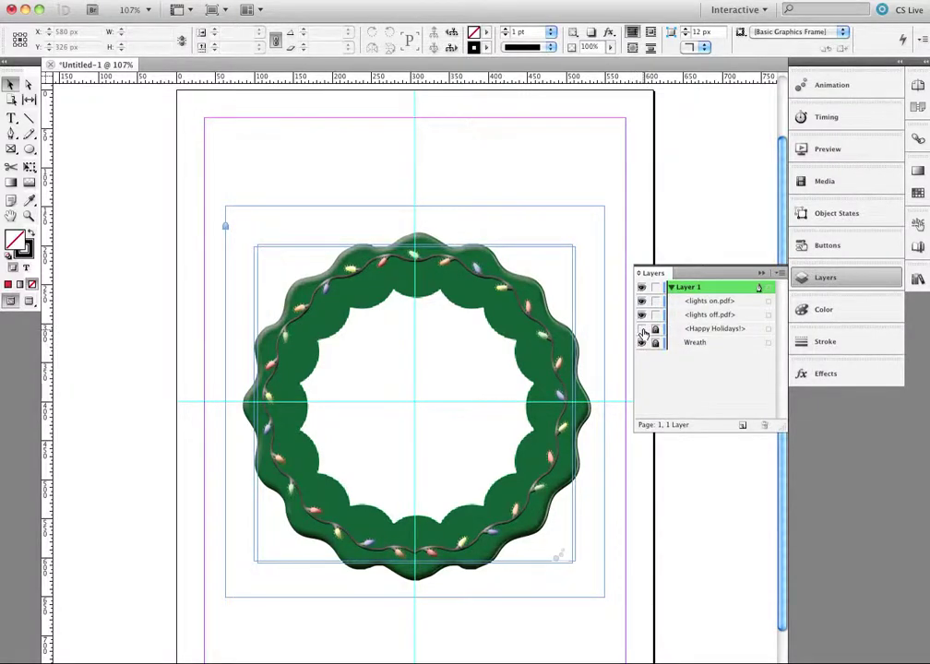
{"action": "left_click", "coordinate": [643, 330]}
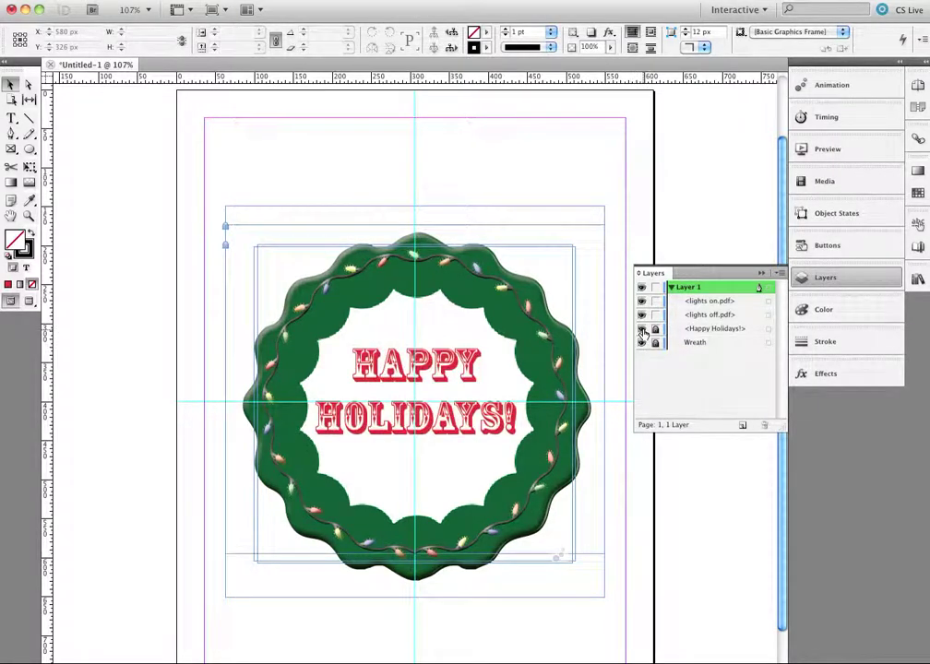
{"action": "left_click", "coordinate": [842, 280]}
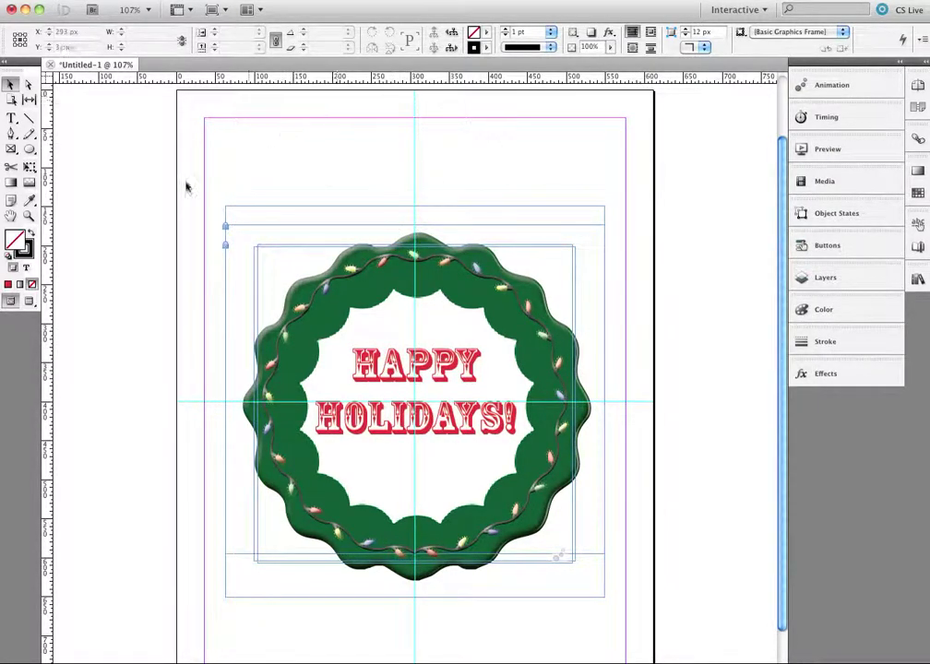
{"action": "left_click", "coordinate": [31, 303]}
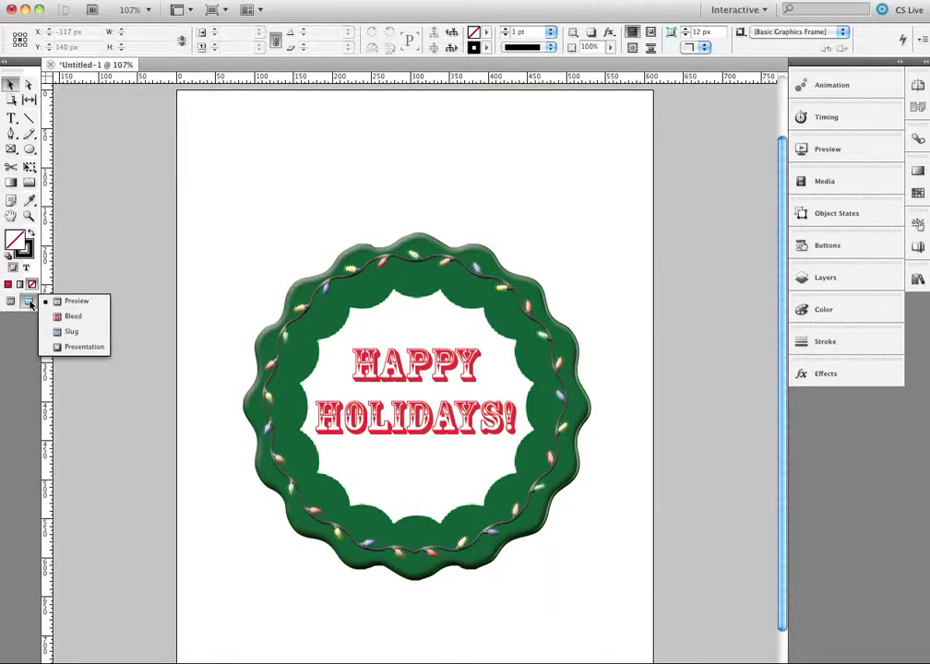
{"action": "left_click", "coordinate": [79, 302]}
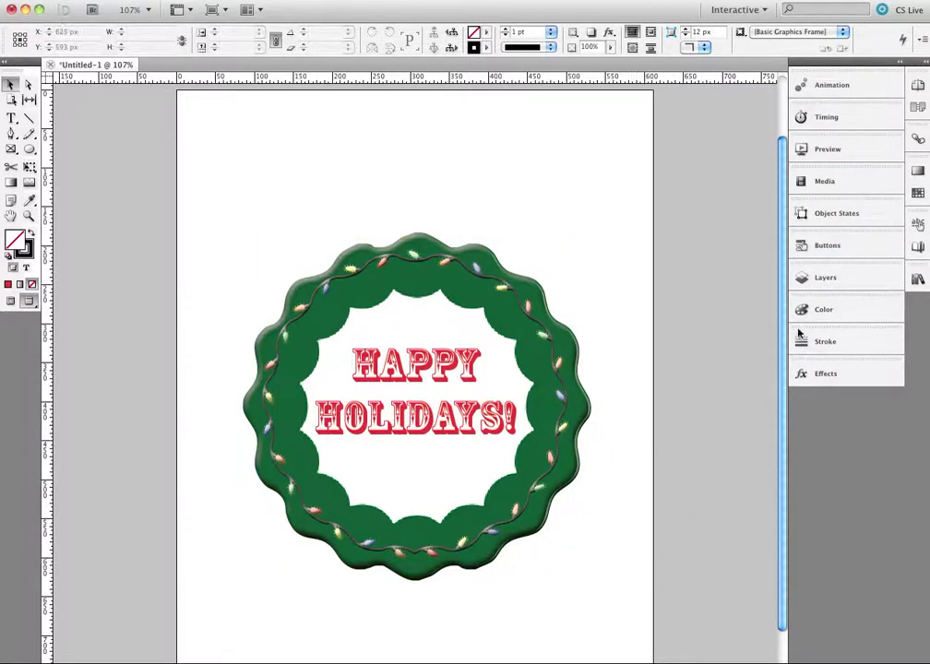
- Play the page's animation preview in an enlarged preview area to check the blinking lights on the wreath, and close it
{"action": "left_click", "coordinate": [806, 149]}
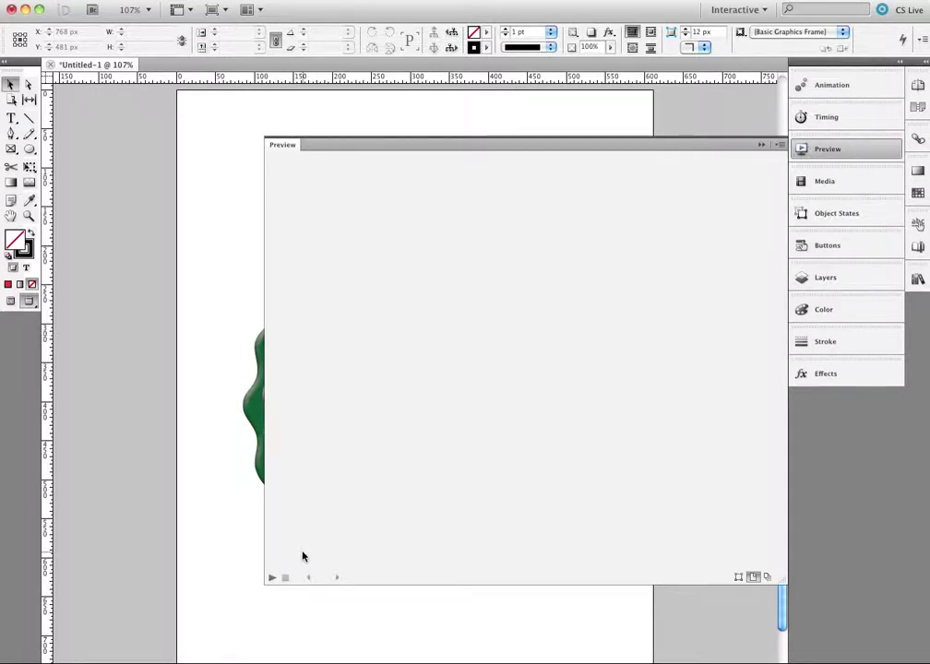
{"action": "left_click", "coordinate": [271, 579]}
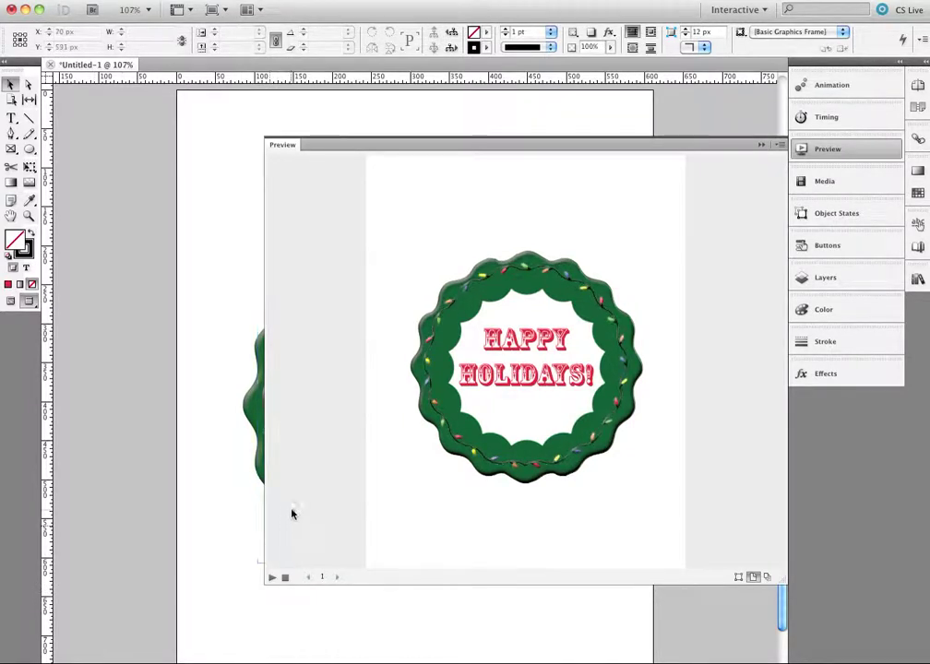
{"action": "left_click_drag", "start_coordinate": [266, 587], "coordinate": [93, 657]}
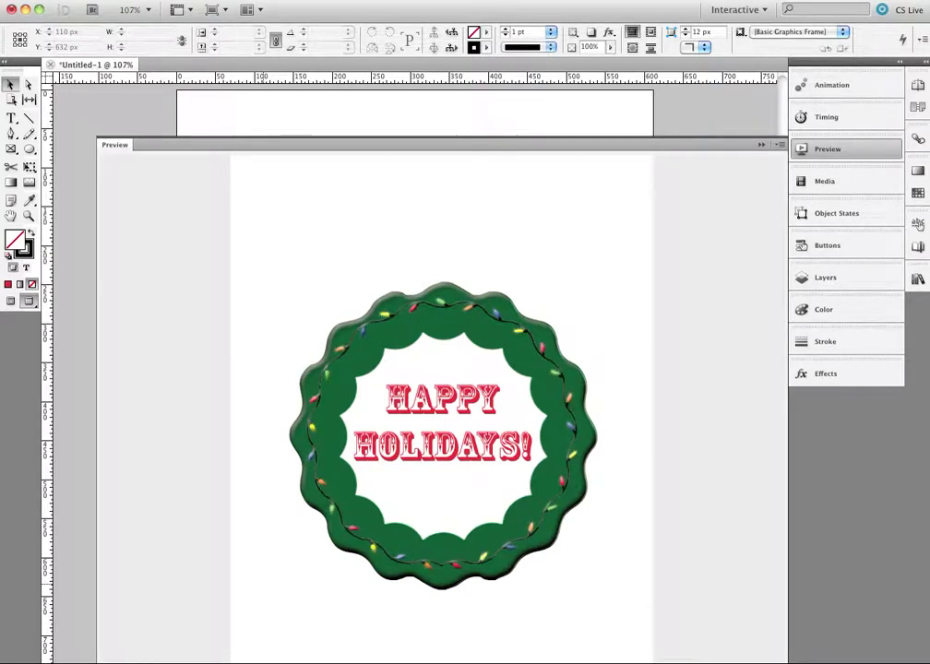
{"action": "left_click", "coordinate": [835, 149]}
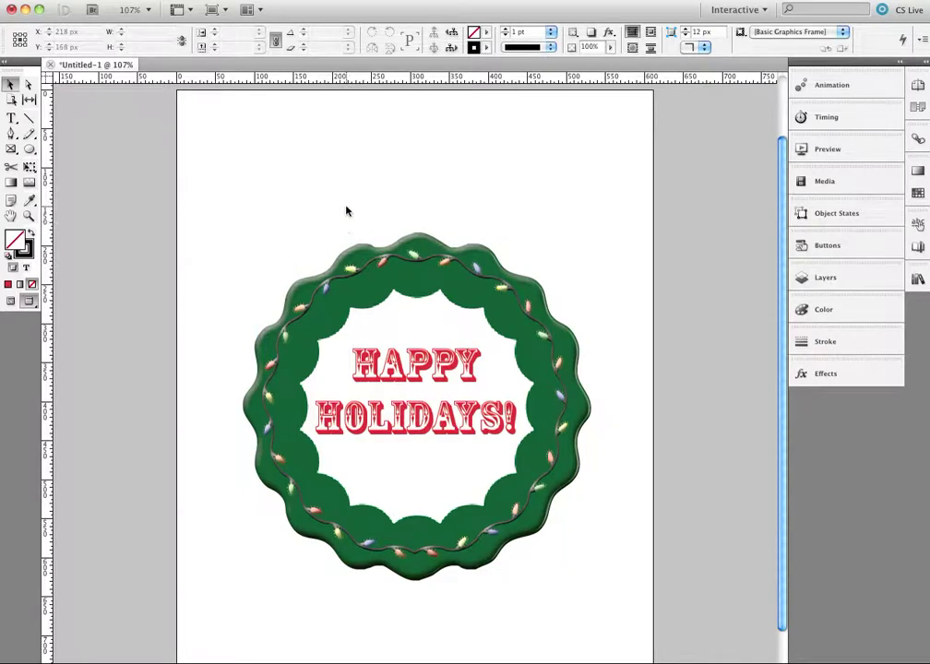
- Set up an export of the document to the Desktop in Flash Player (SWF) format with the file name lightsWreath.swf
{"action": "left_click", "coordinate": [108, 1]}
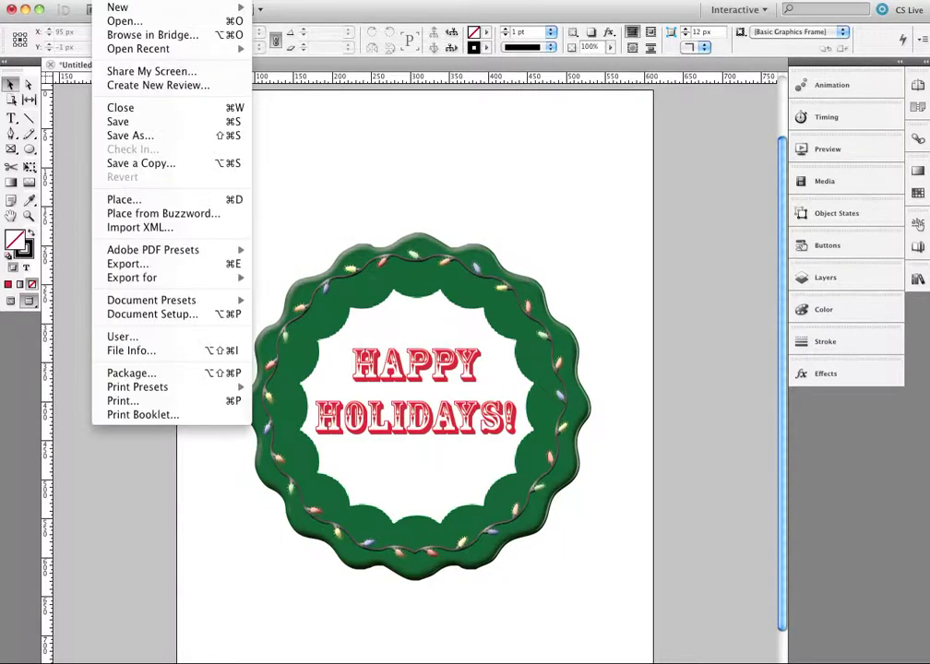
{"action": "left_click", "coordinate": [127, 266]}
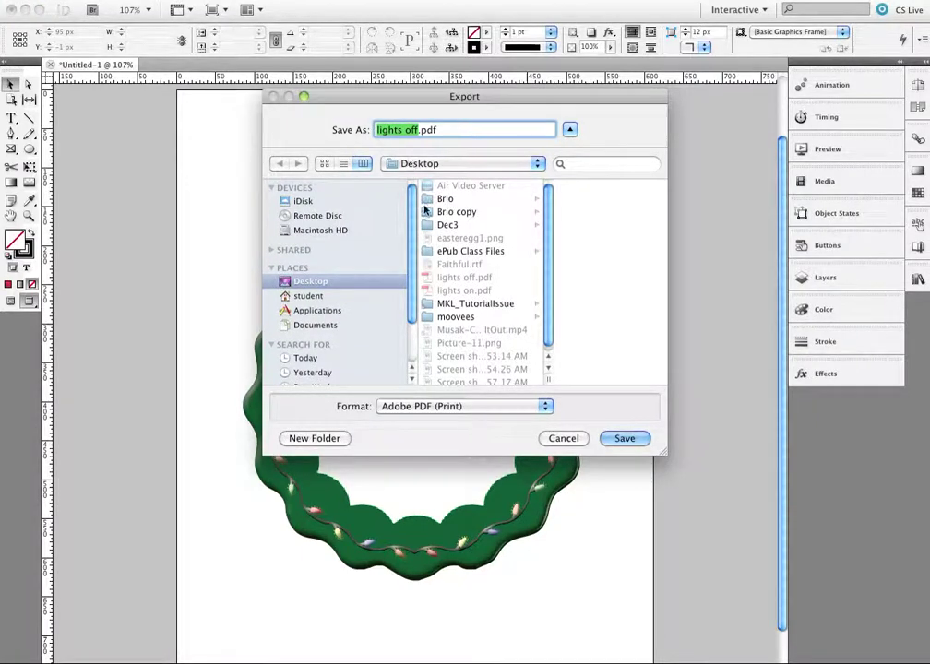
{"action": "left_click", "coordinate": [471, 406]}
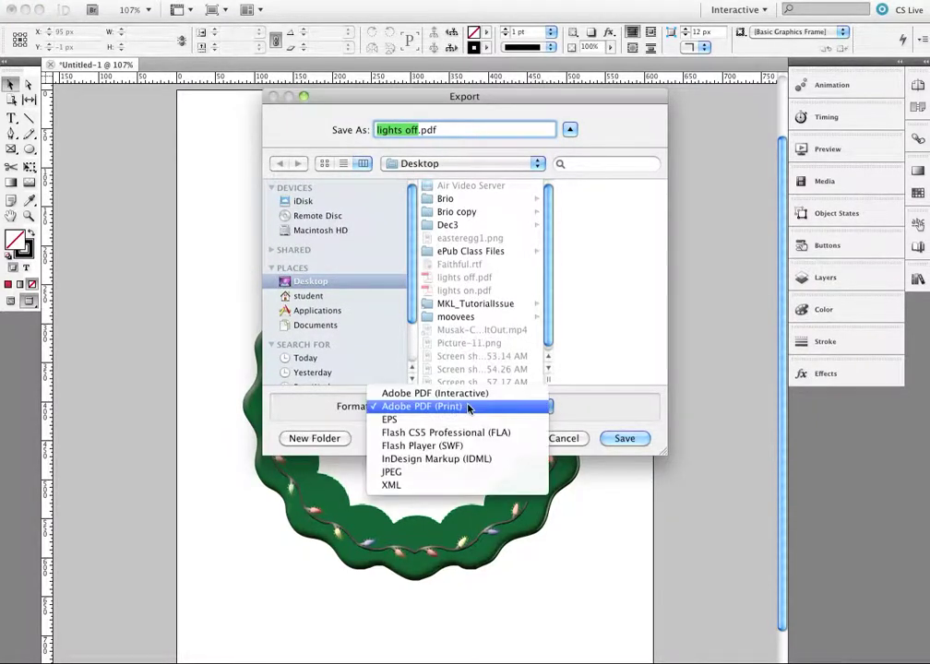
{"action": "left_click", "coordinate": [467, 450]}
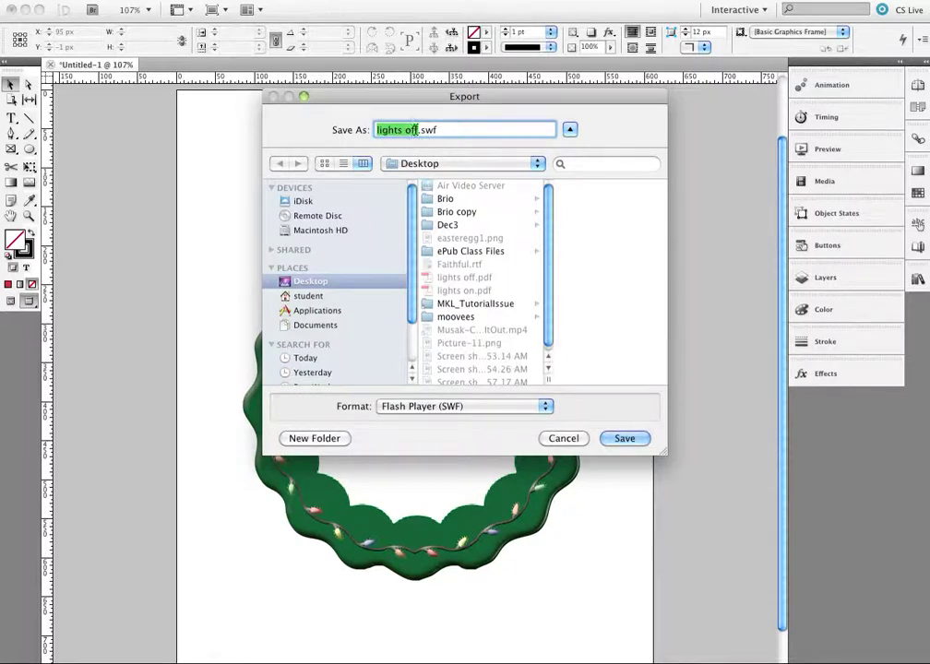
{"action": "left_click", "coordinate": [419, 130]}
{"action": "key", "text": "BackSpace"}
{"action": "key", "text": "BackSpace"}
{"action": "key", "text": "BackSpace"}
{"action": "key", "text": "BackSpace"}
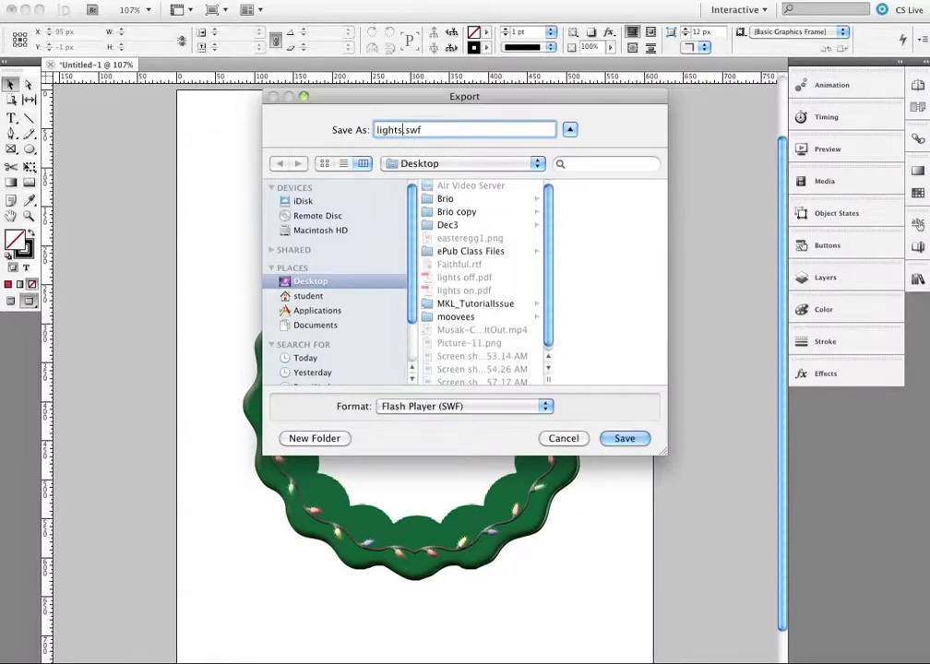
{"action": "type", "text": "Wreath"}
- Export all pages to SWF at 100% scale with an HTML file and viewing after export, keeping the CMYK blend space
{"action": "left_click", "coordinate": [625, 439]}
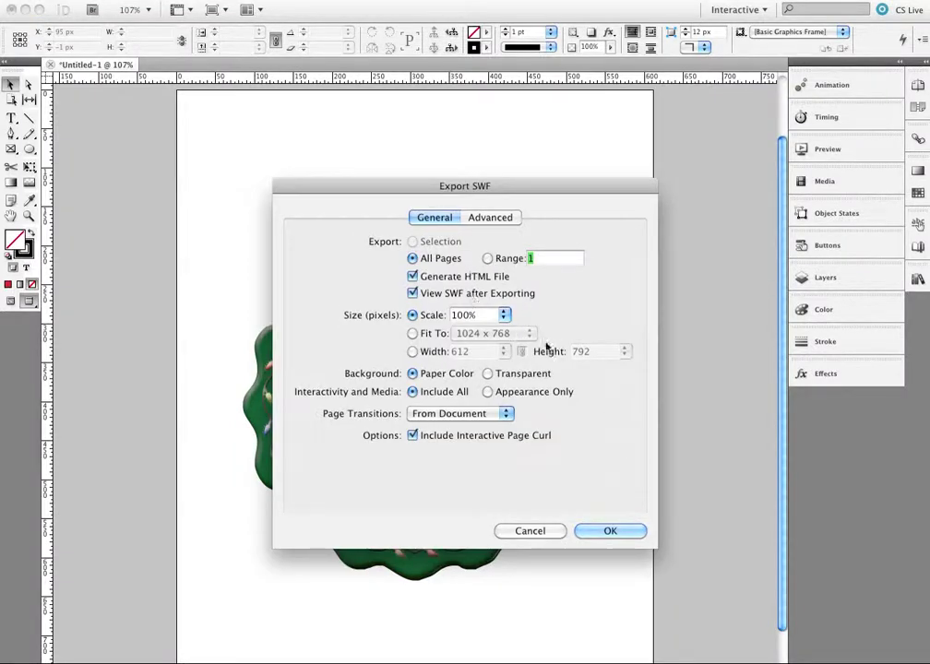
{"action": "left_click", "coordinate": [615, 533]}
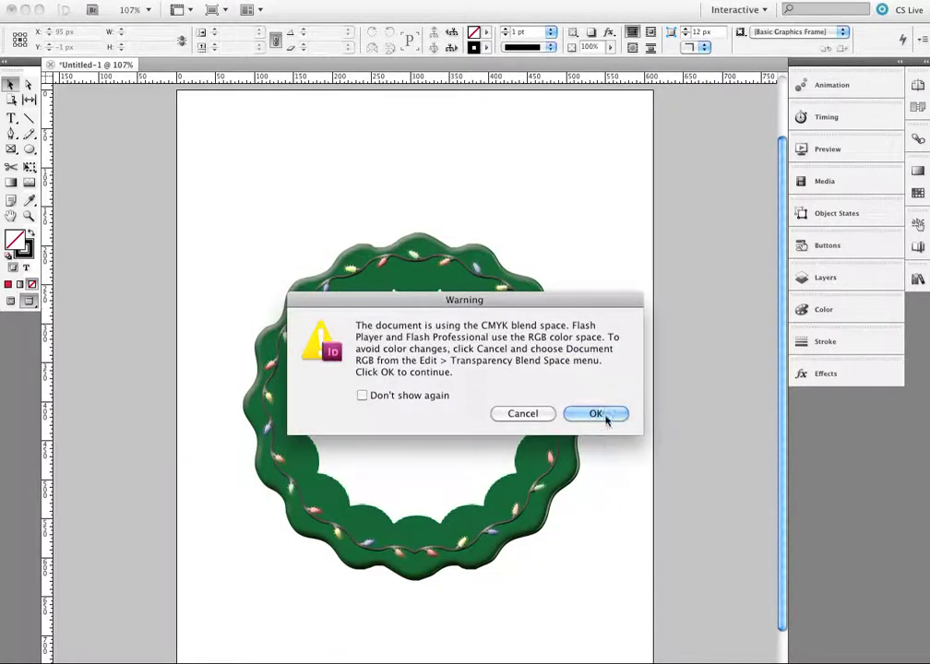
{"action": "left_click", "coordinate": [605, 417]}
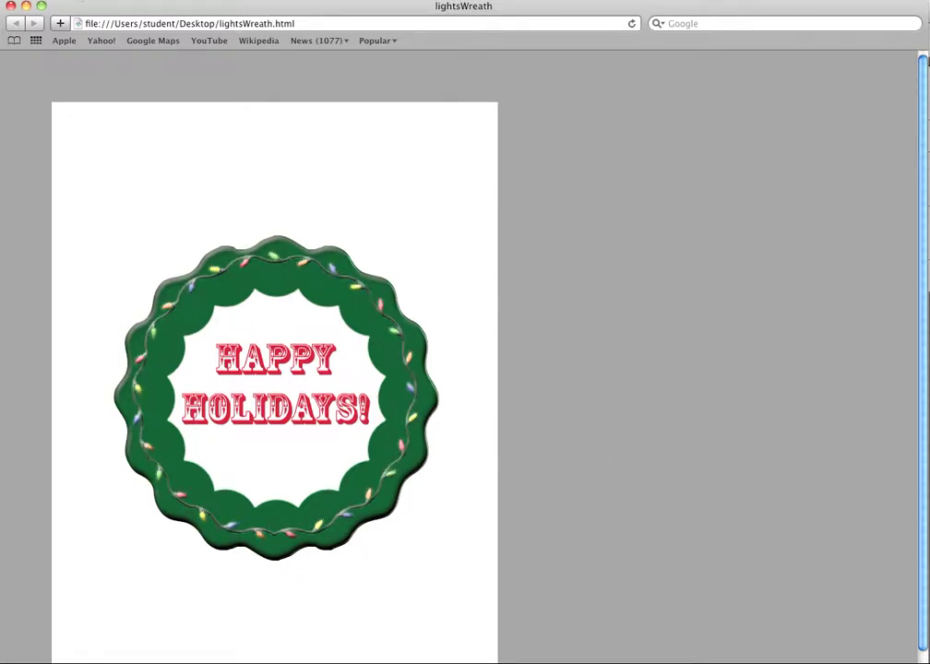
- Quit Safari to return to the InDesign document and leave all page objects deselected
{"action": "left_click", "coordinate": [56, 0]}
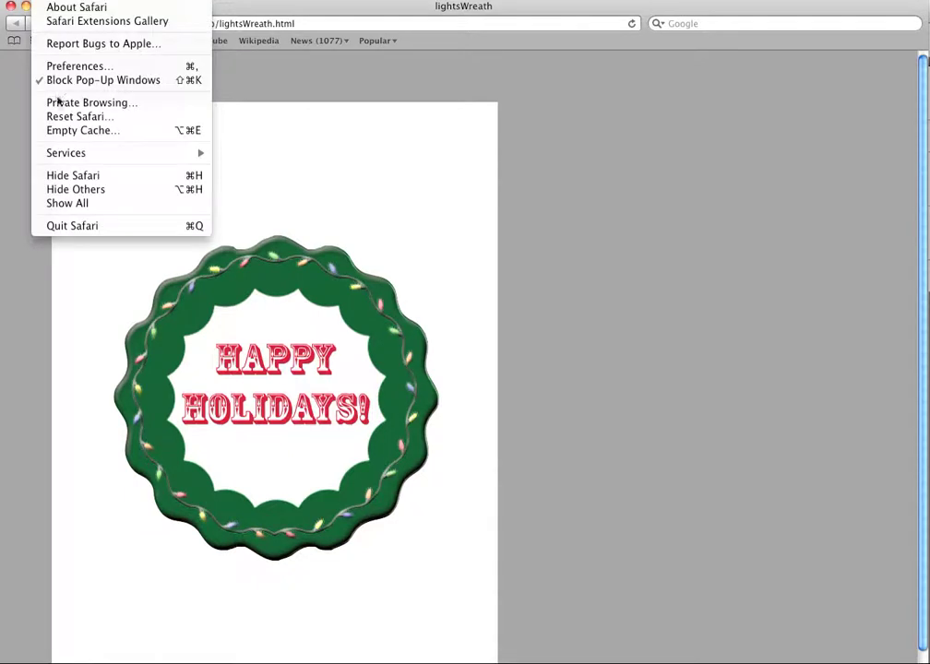
{"action": "left_click", "coordinate": [92, 226]}
{"action": "left_click", "coordinate": [543, 406]}
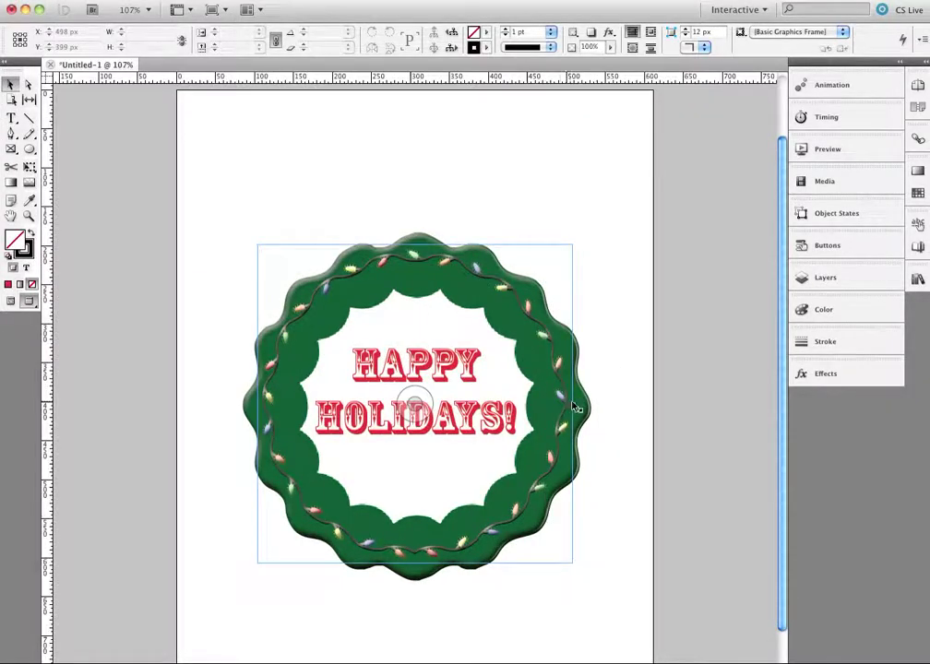
{"action": "left_click", "coordinate": [663, 397]}
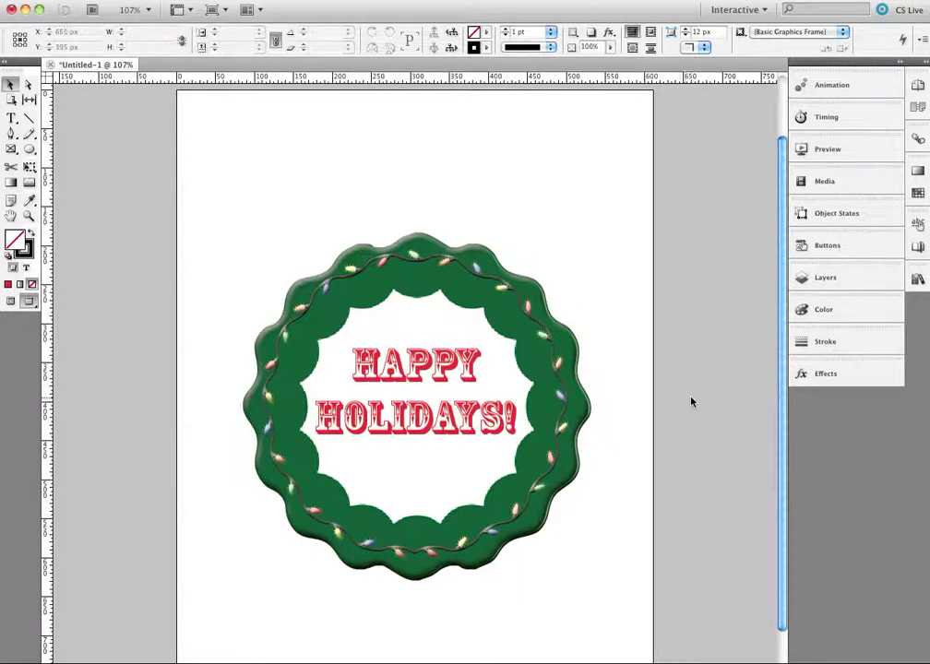